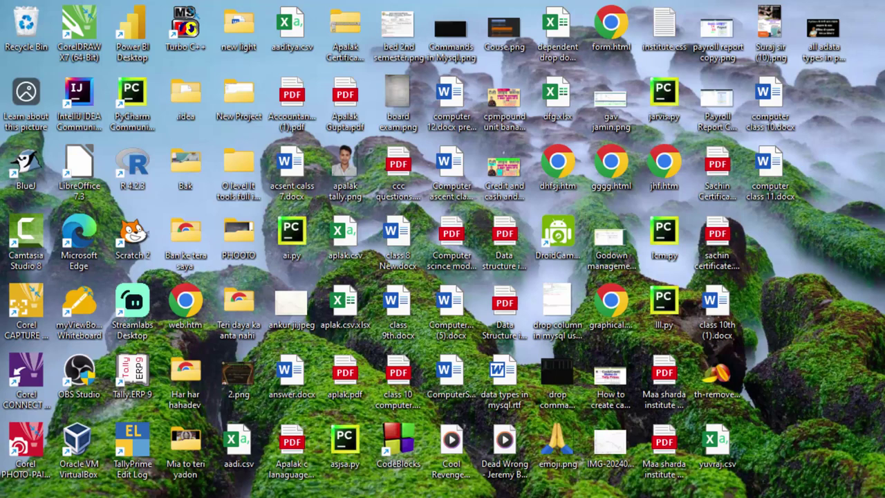
# Launch Access and create a new blank database named Database301
pyautogui.rightClick(880, 179)
pyautogui.click(840, 187)
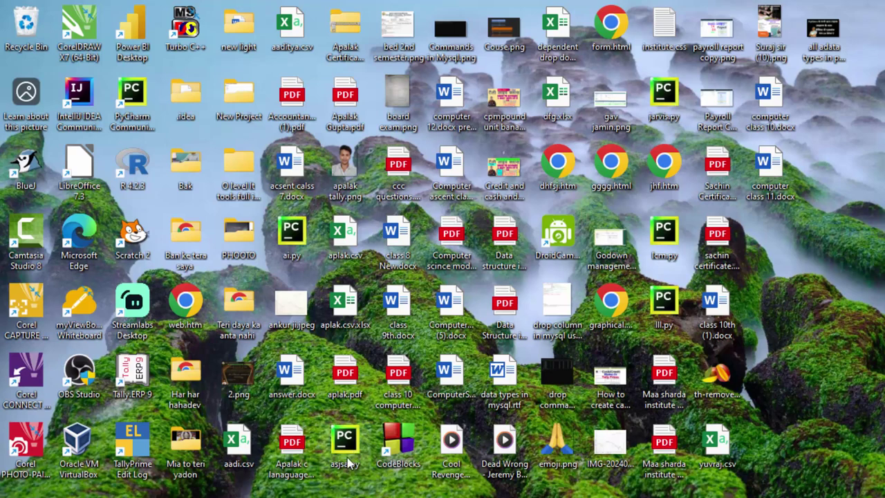
pyautogui.press('super')
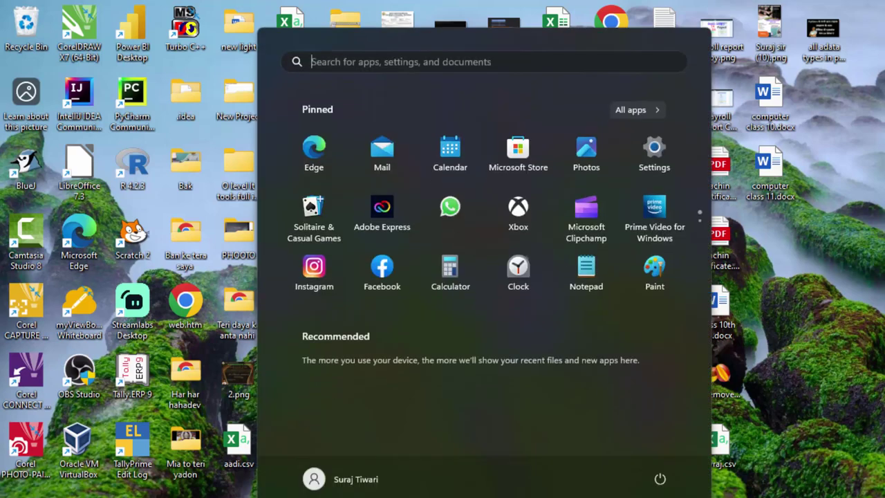
pyautogui.write('a')
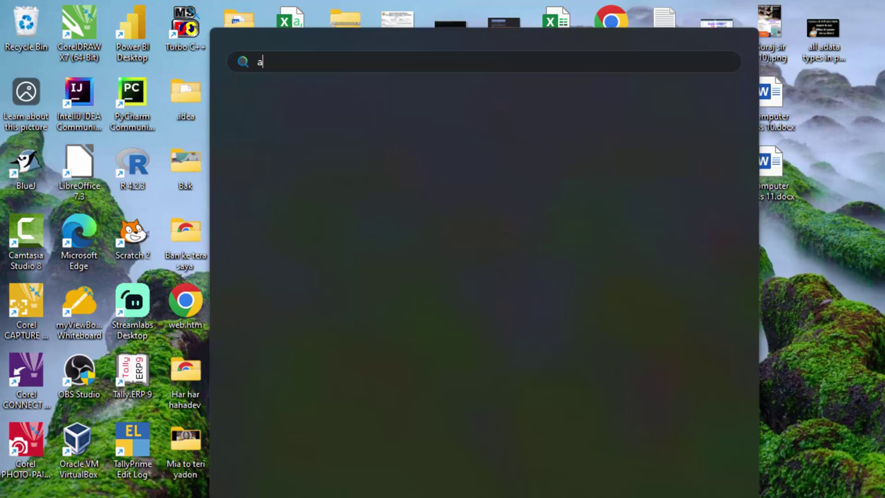
pyautogui.write('ccess')
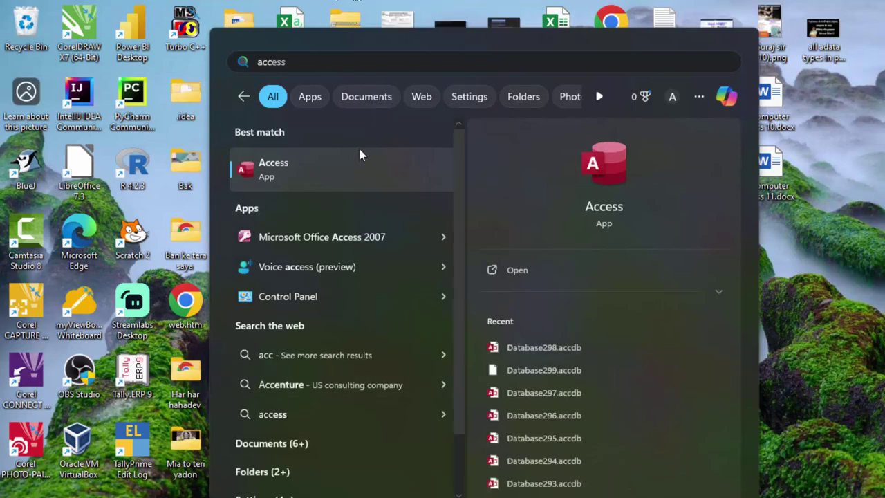
pyautogui.click(359, 169)
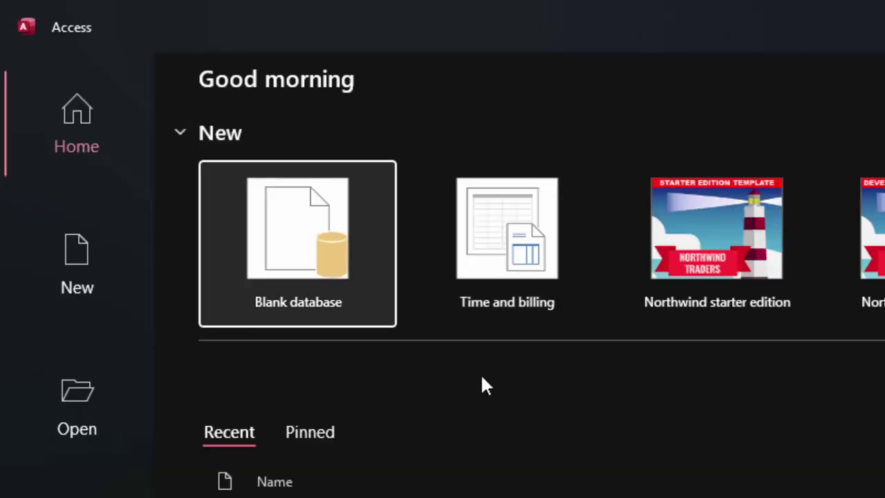
pyautogui.click(308, 250)
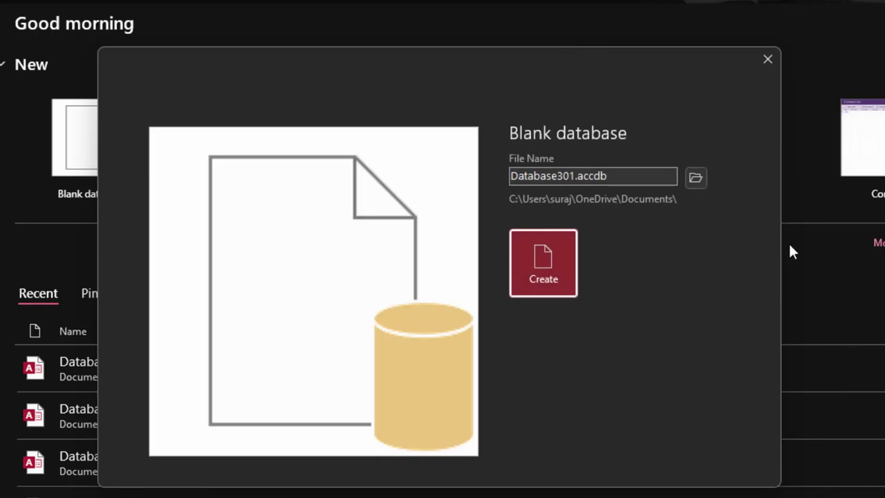
pyautogui.click(544, 260)
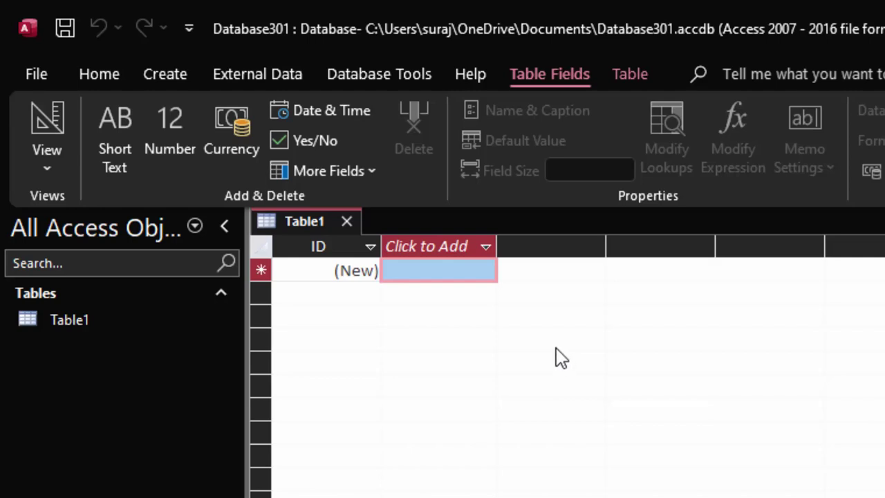
# Switch Table1 to Design View, saving it under the name Product
pyautogui.click(69, 110)
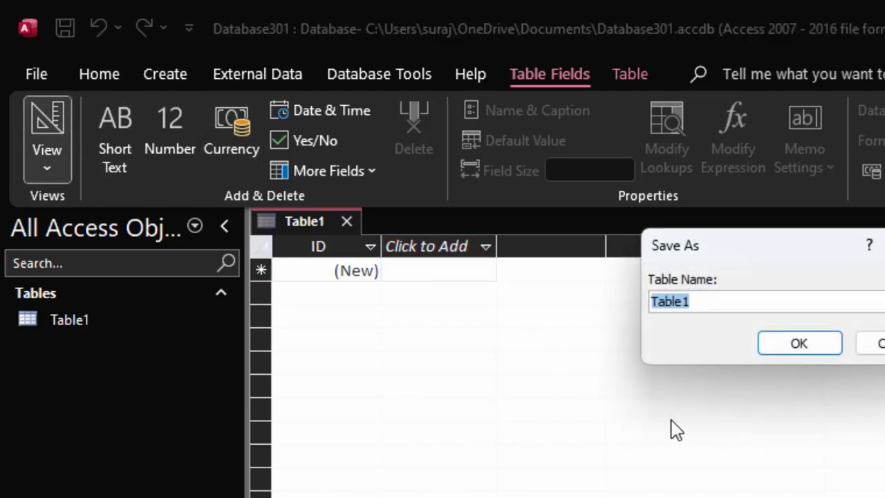
pyautogui.press('BackSpace')
pyautogui.write('Product')
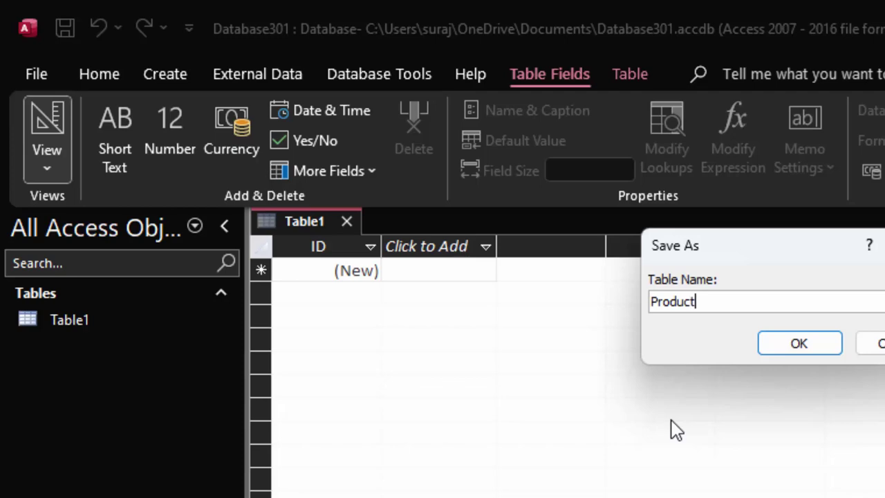
pyautogui.press('Return')
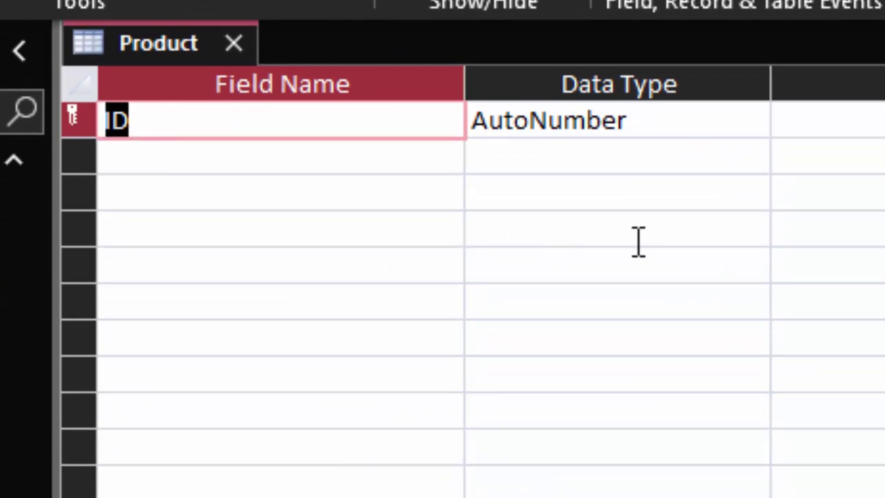
# Rename the ID field to Product_id and set its data type to Number
pyautogui.press('BackSpace')
pyautogui.write('P')
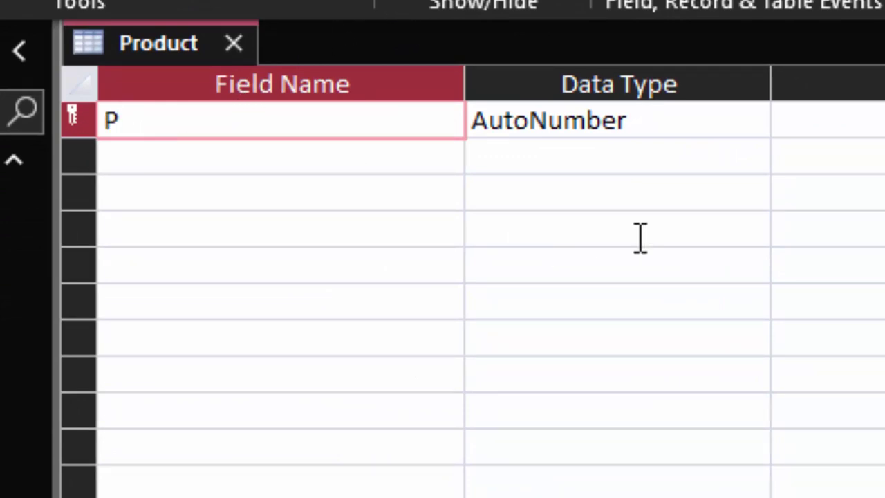
pyautogui.write('roduct')
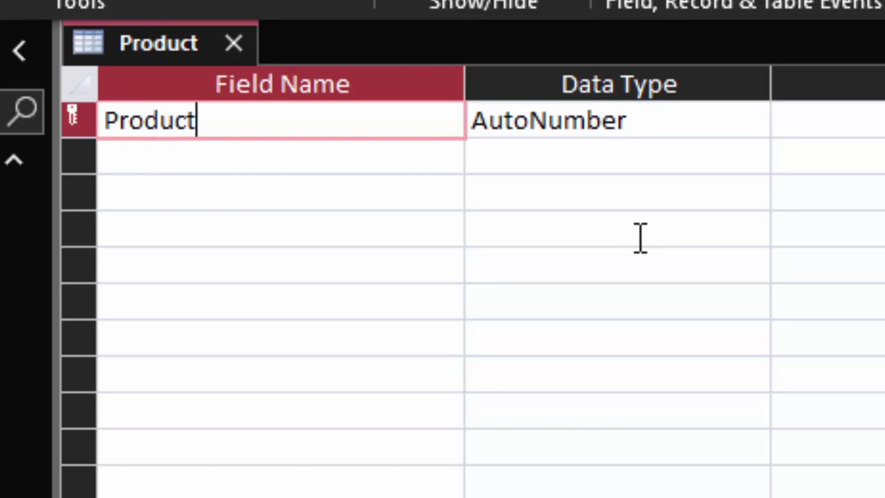
pyautogui.write('_id')
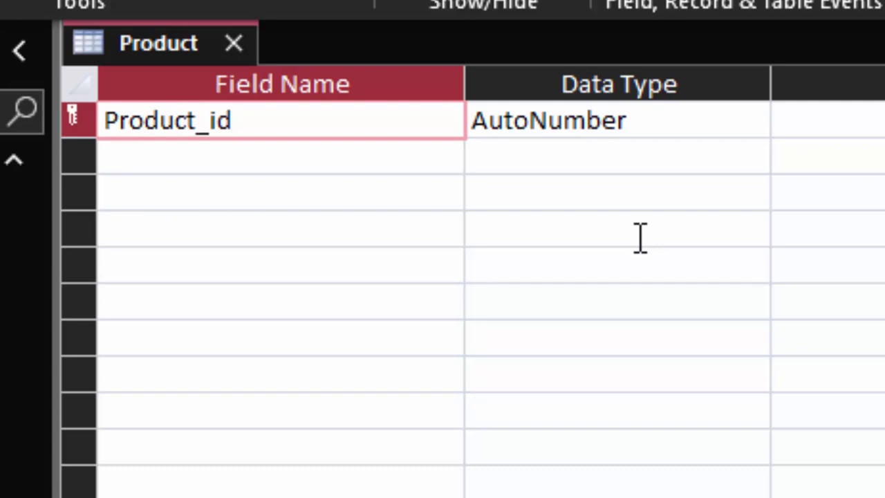
pyautogui.click(654, 119)
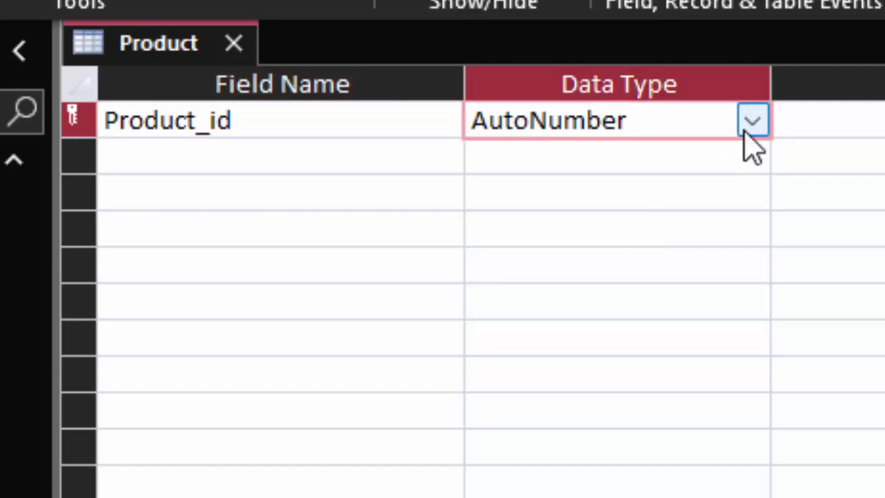
pyautogui.click(752, 124)
pyautogui.click(629, 231)
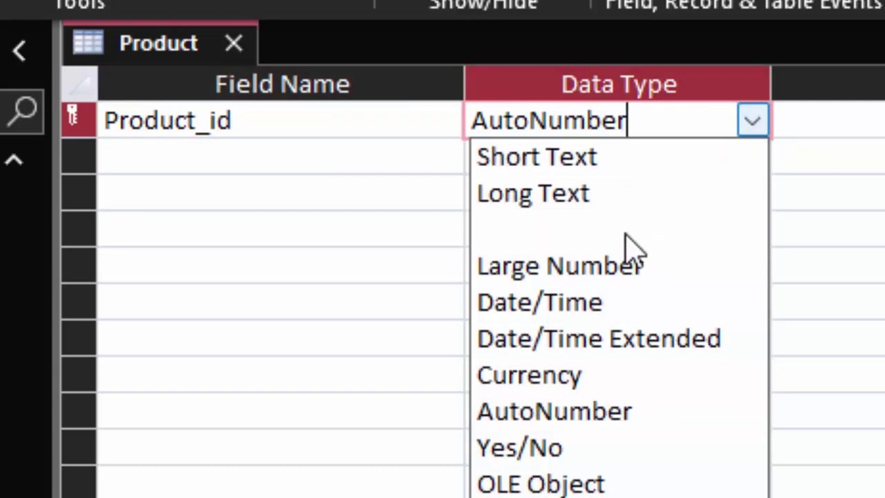
# Add a second field, Name_of_Product, with the Short Text data type
pyautogui.click(258, 145)
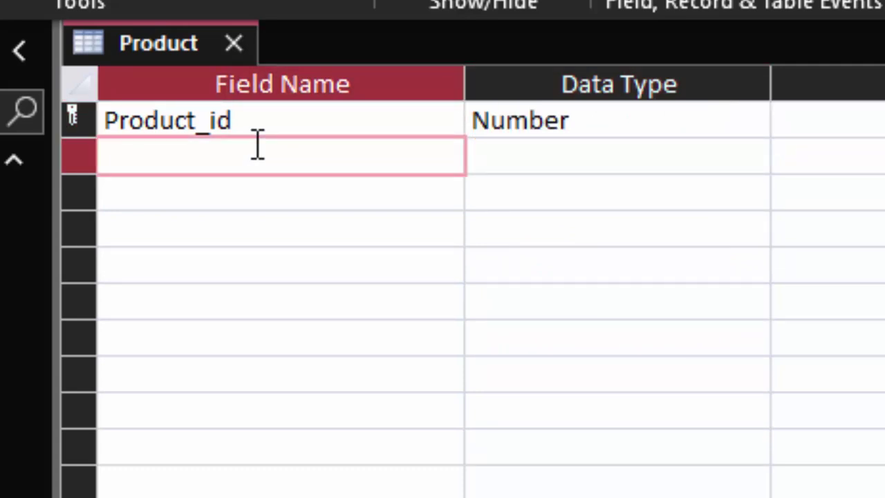
pyautogui.write('P')
pyautogui.write('rod')
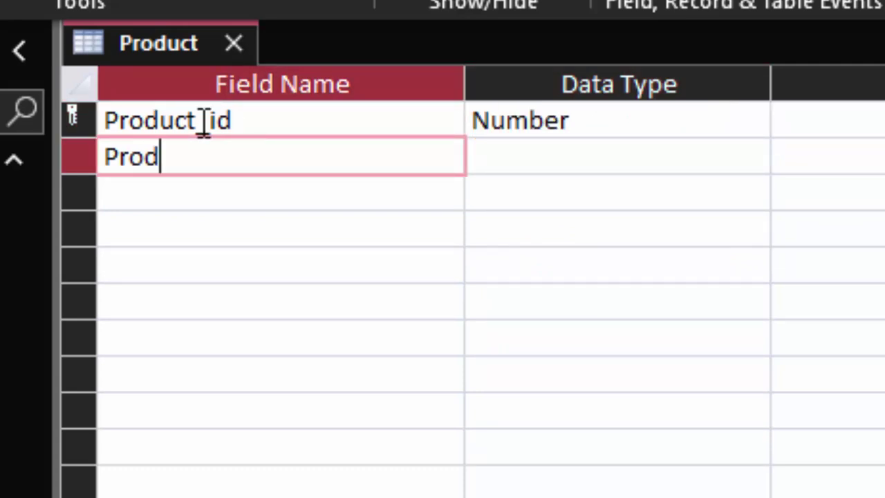
pyautogui.press('BackSpace')
pyautogui.press('BackSpace')
pyautogui.press('BackSpace')
pyautogui.press('BackSpace')
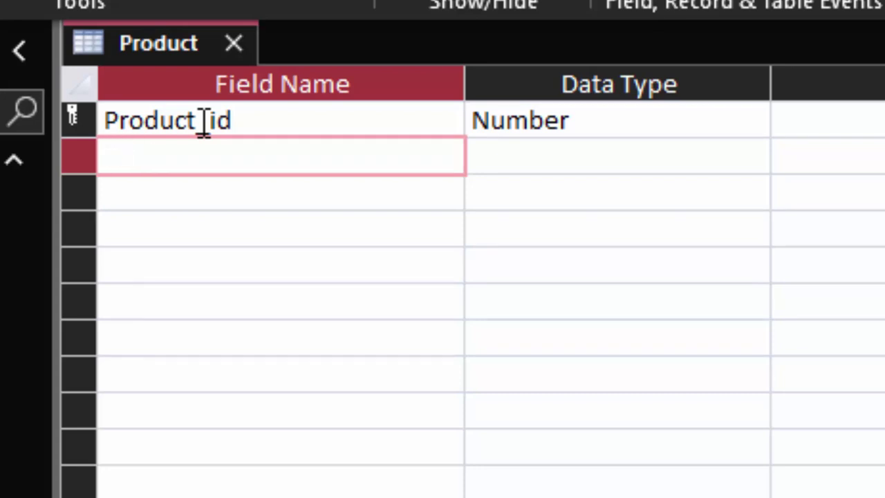
pyautogui.write('Na')
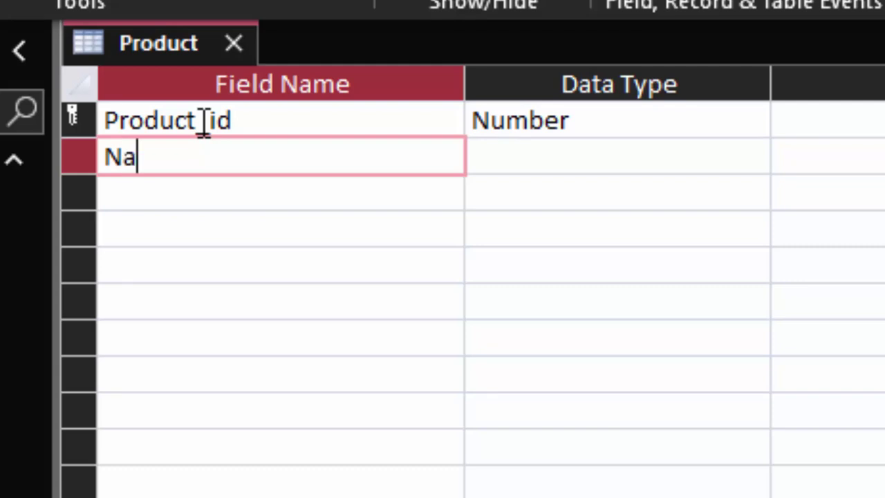
pyautogui.write('me_')
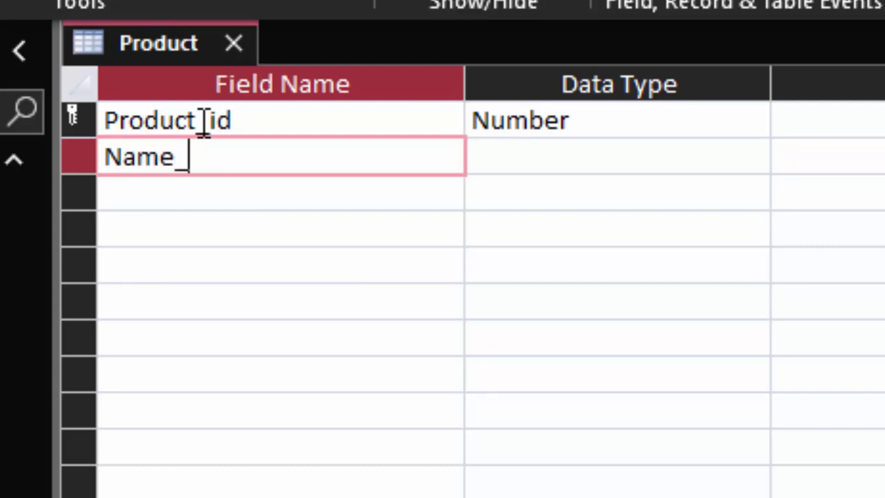
pyautogui.write('of_P')
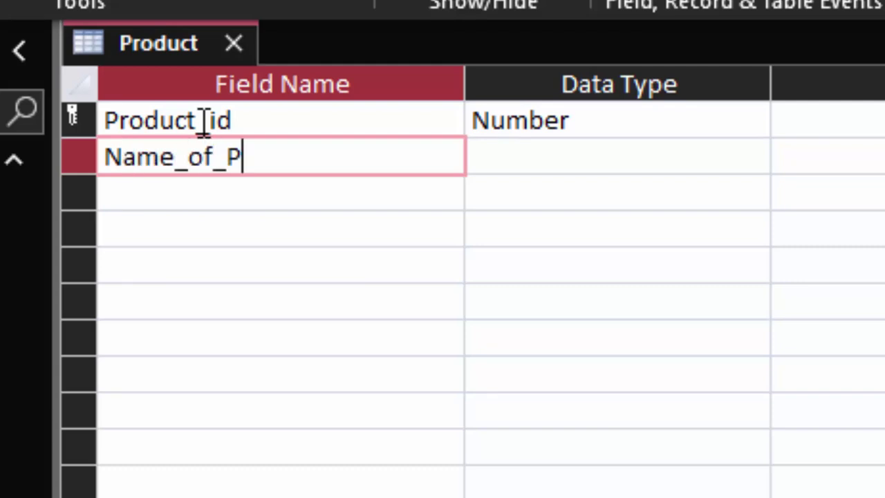
pyautogui.write('rodu')
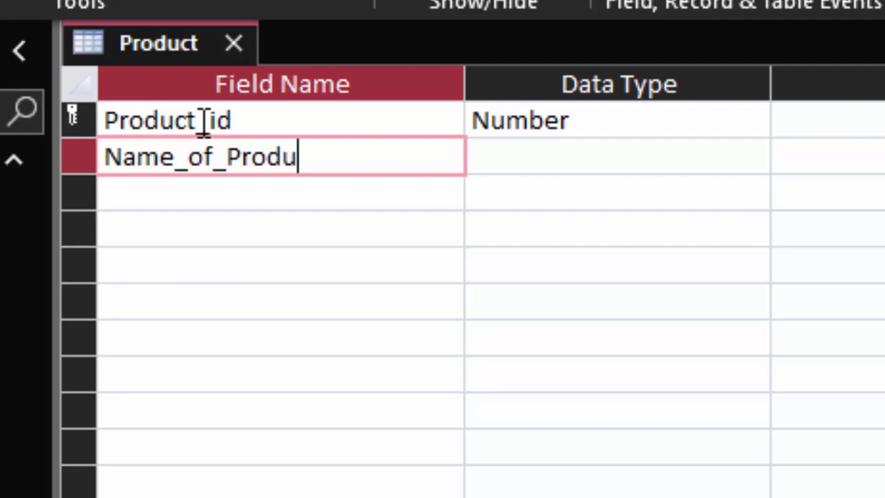
pyautogui.write('ct')
pyautogui.click(516, 157)
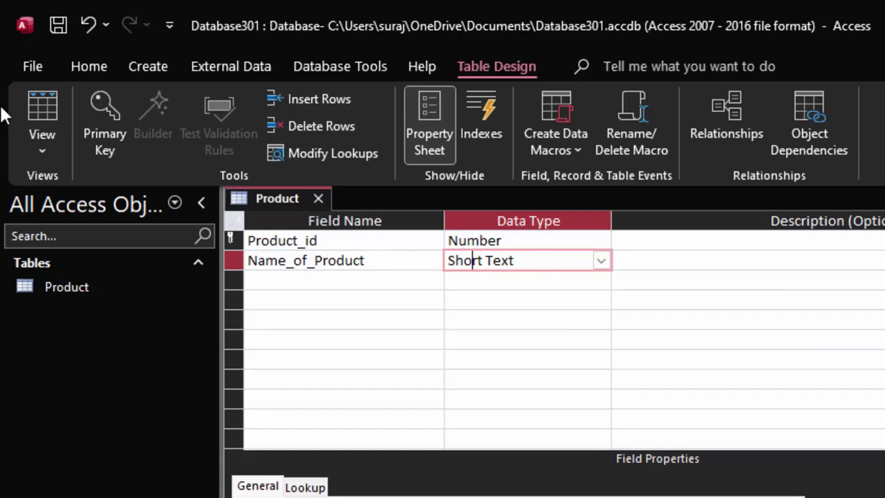
# Save and open the Product datasheet, widen Name_of_Product, and enter record 101 Mouse
pyautogui.click(44, 104)
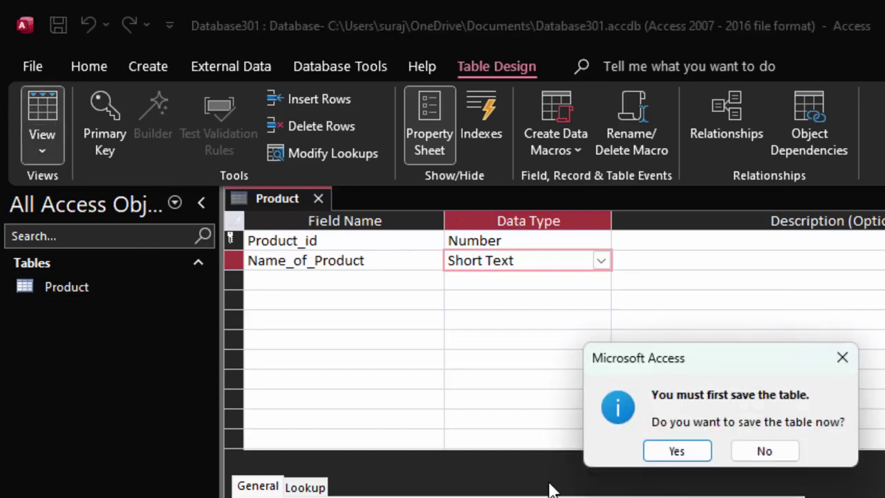
pyautogui.click(678, 451)
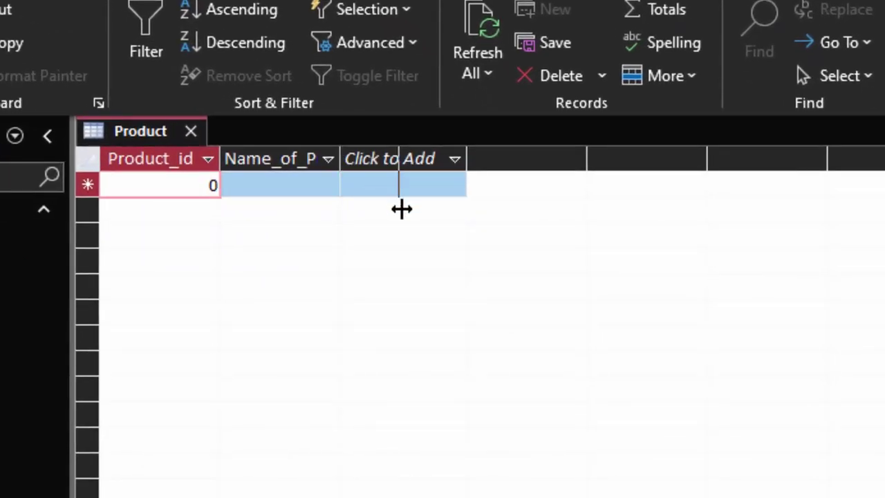
pyautogui.doubleClick(340, 159)
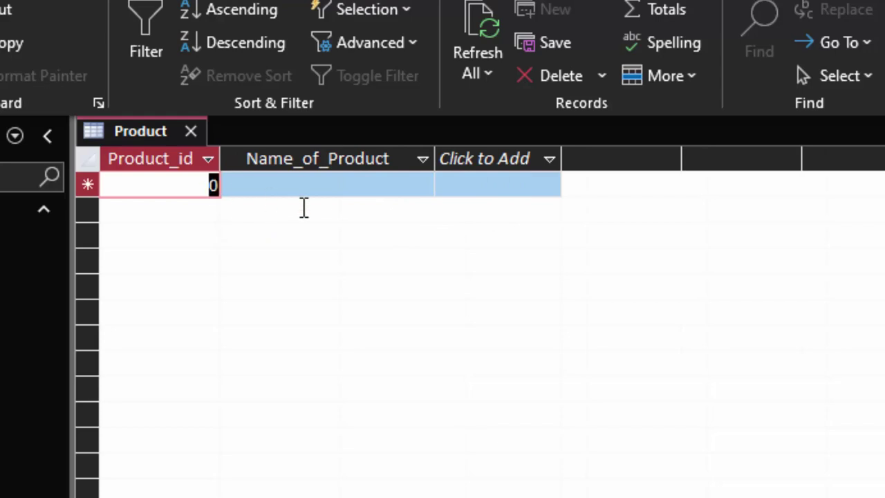
pyautogui.press('BackSpace')
pyautogui.write('1')
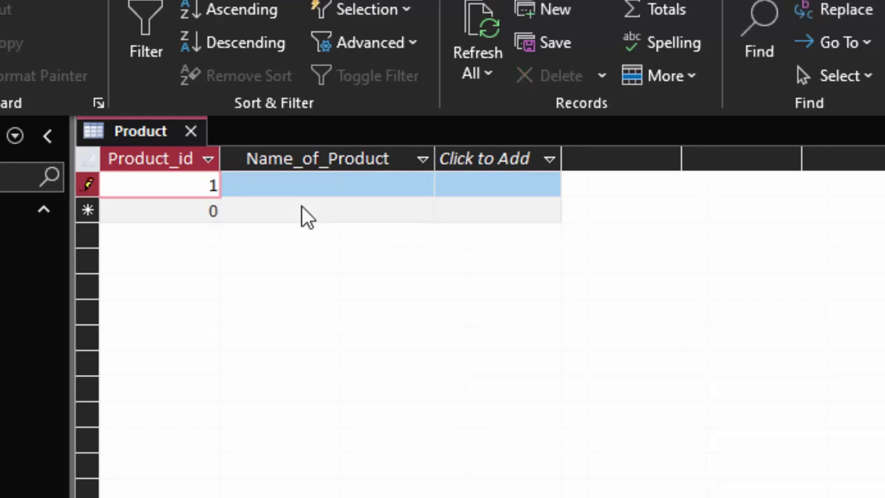
pyautogui.write('01')
pyautogui.press('Tab')
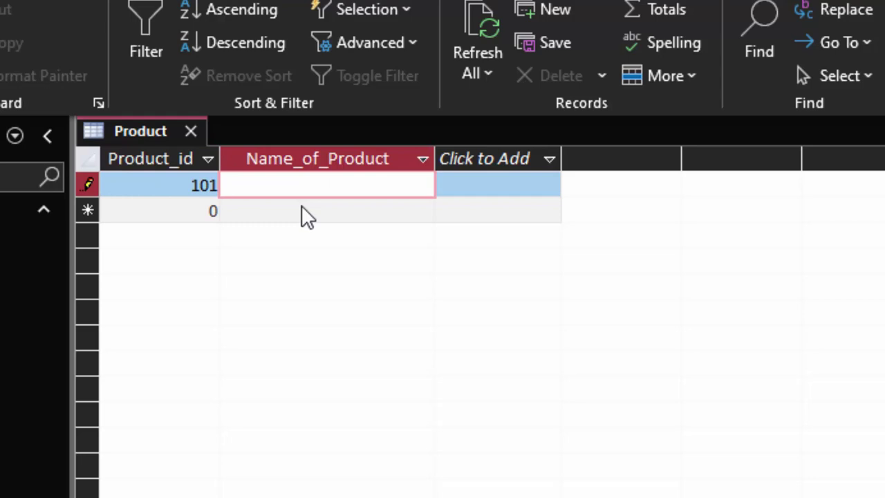
pyautogui.write('Mou')
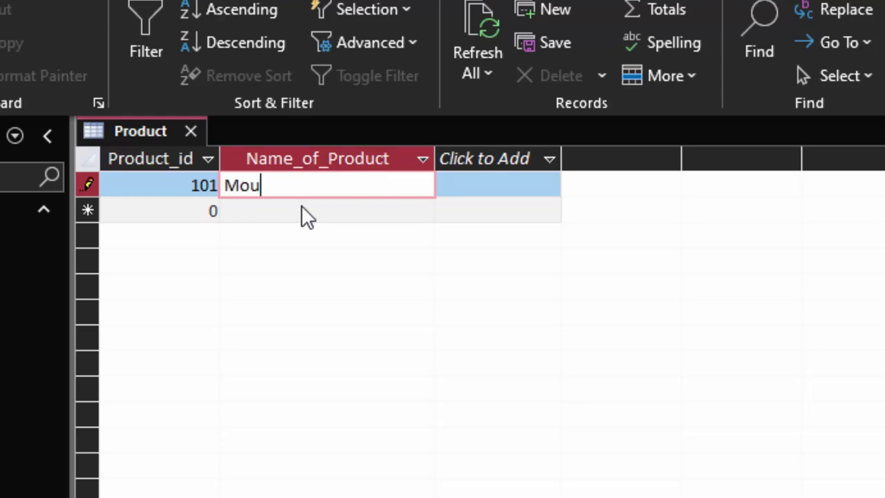
pyautogui.write('se')
pyautogui.press('Tab')
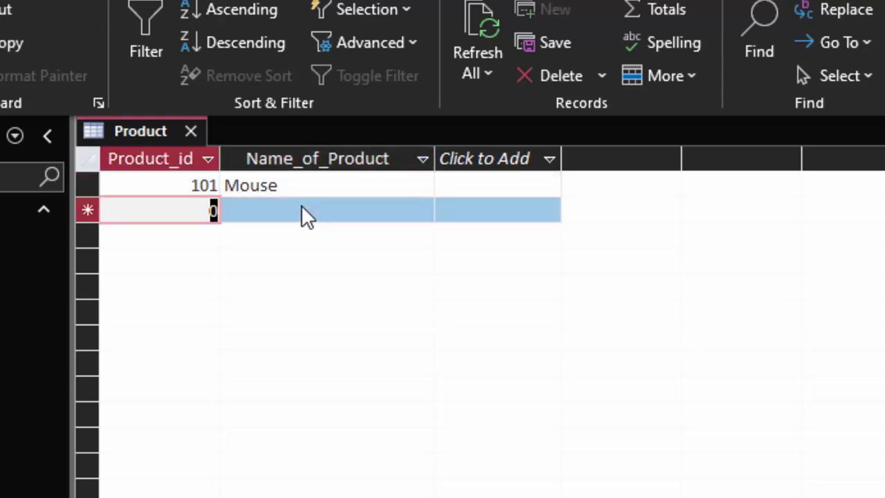
# Enter records 102 Keyboard, 103 Printer and 104 Scanner
pyautogui.write('102')
pyautogui.press('Tab')
pyautogui.write('K')
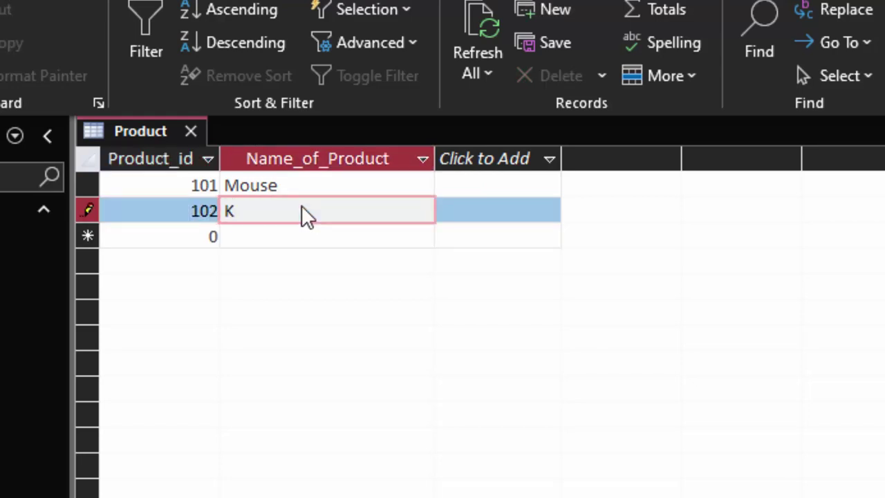
pyautogui.write('eyboar')
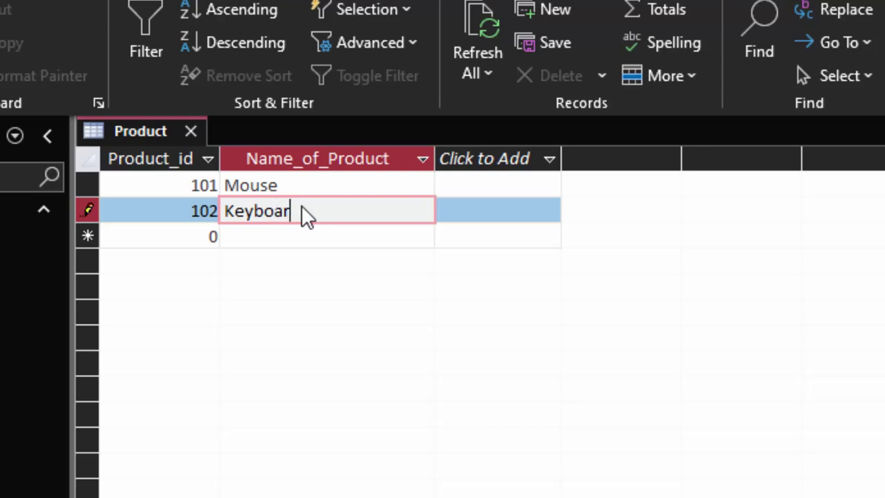
pyautogui.write('d')
pyautogui.press('Tab')
pyautogui.write('1')
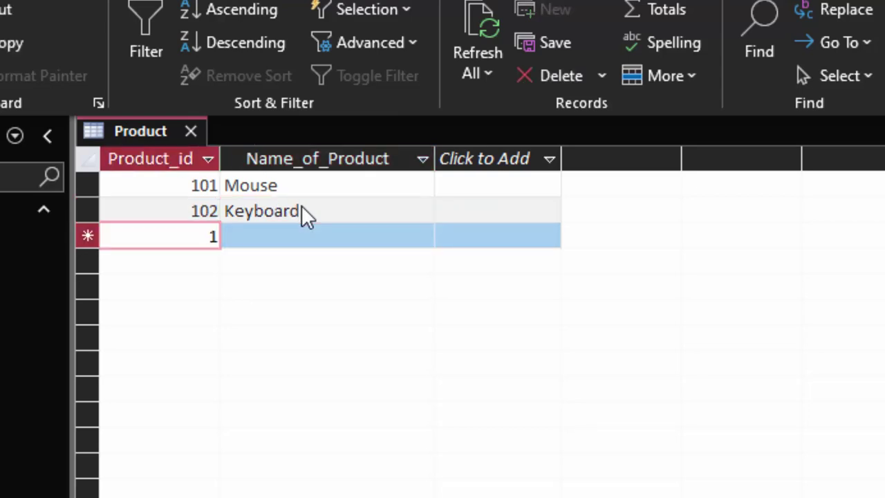
pyautogui.write('03')
pyautogui.press('Tab')
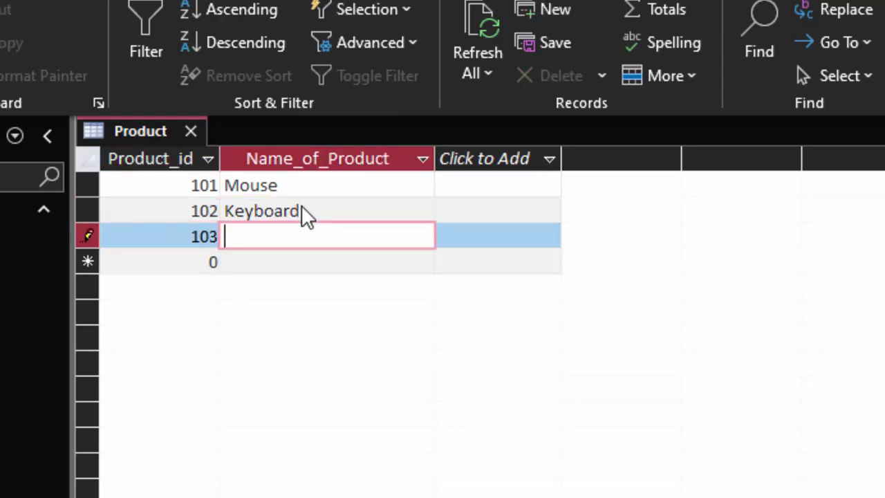
pyautogui.write('Print')
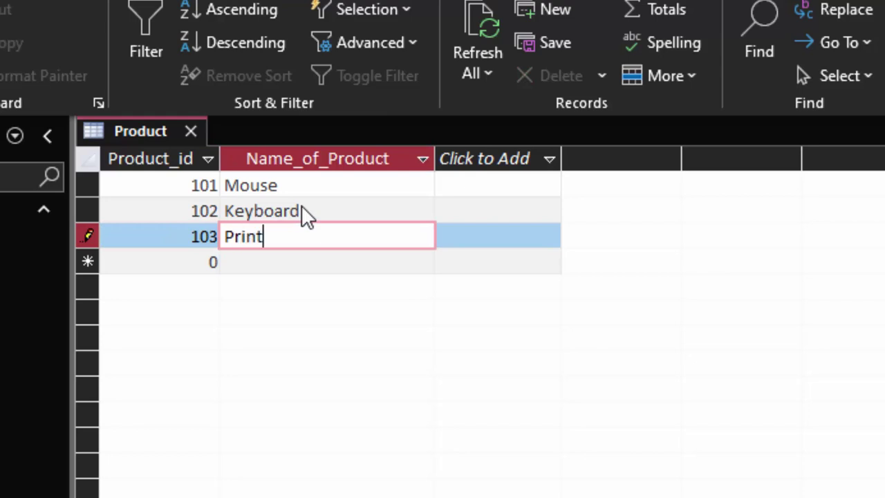
pyautogui.write('er')
pyautogui.press('Tab')
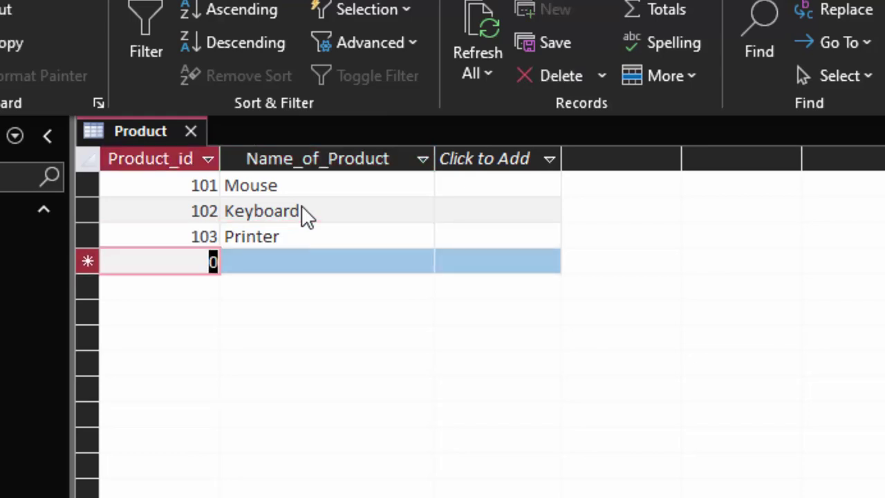
pyautogui.write('104')
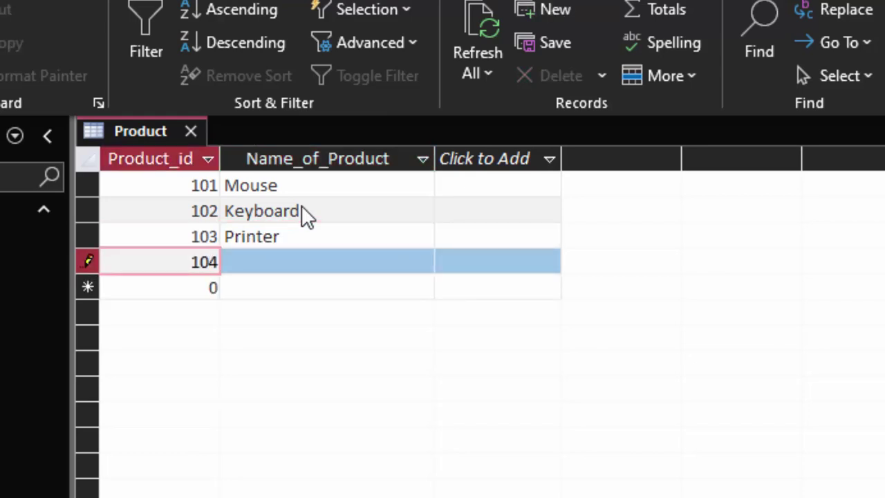
pyautogui.press('Tab')
pyautogui.write('S')
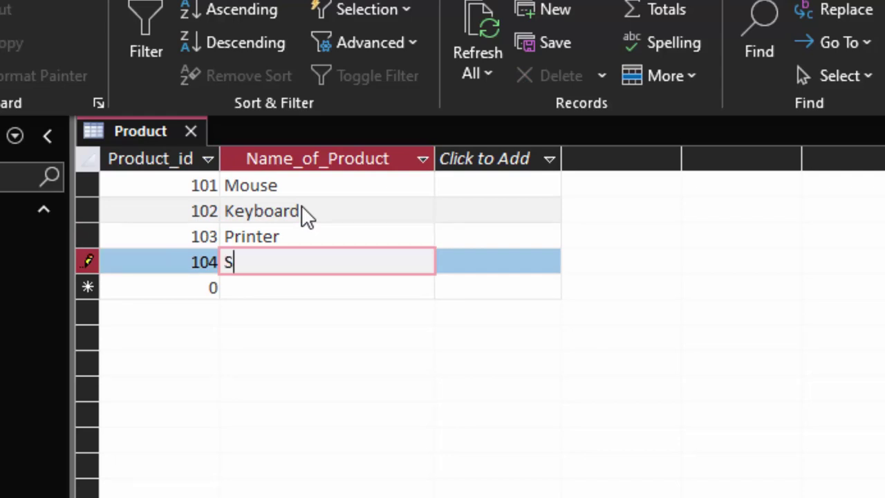
pyautogui.write('canner')
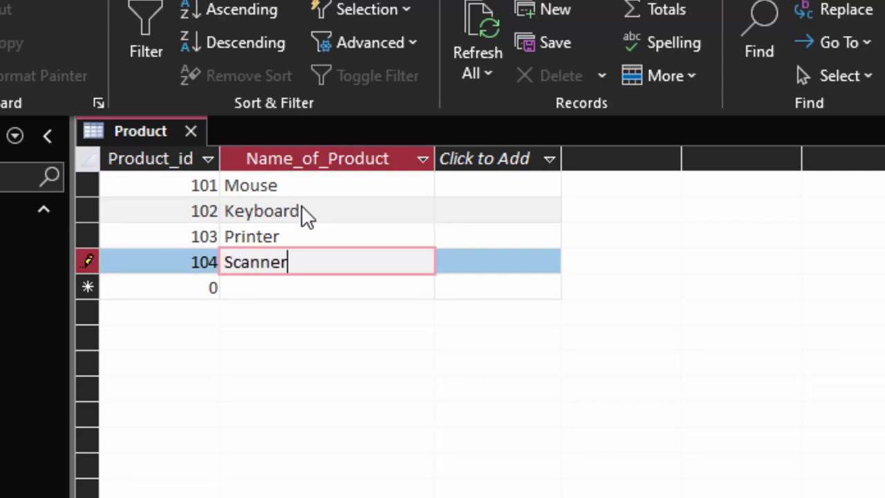
# Close the Product table saving its changes, then list its fields from a new form design
pyautogui.click(189, 134)
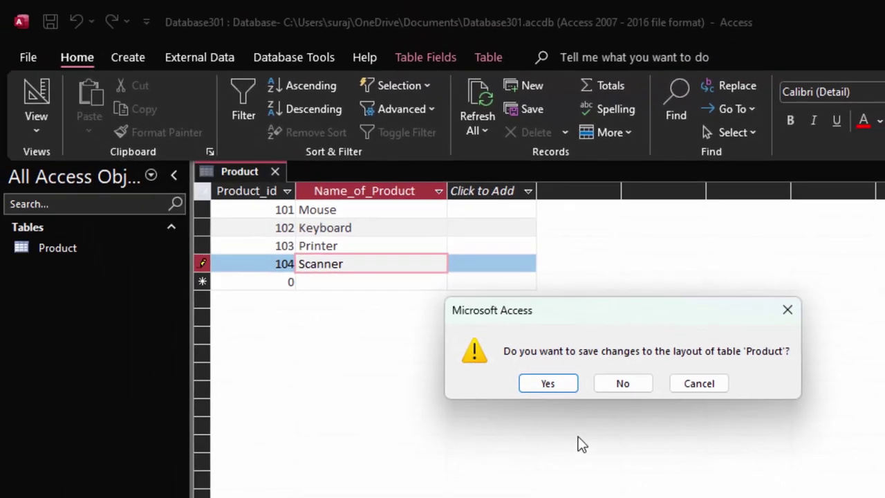
pyautogui.click(555, 383)
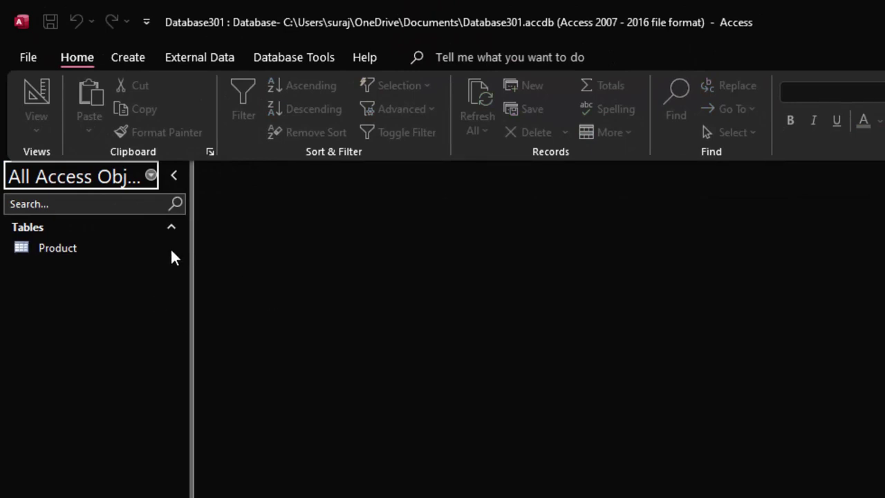
pyautogui.click(130, 56)
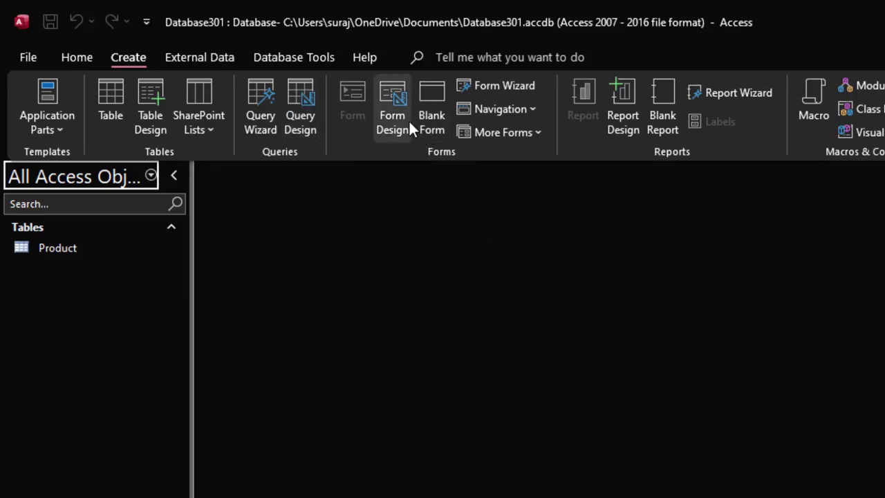
pyautogui.click(401, 95)
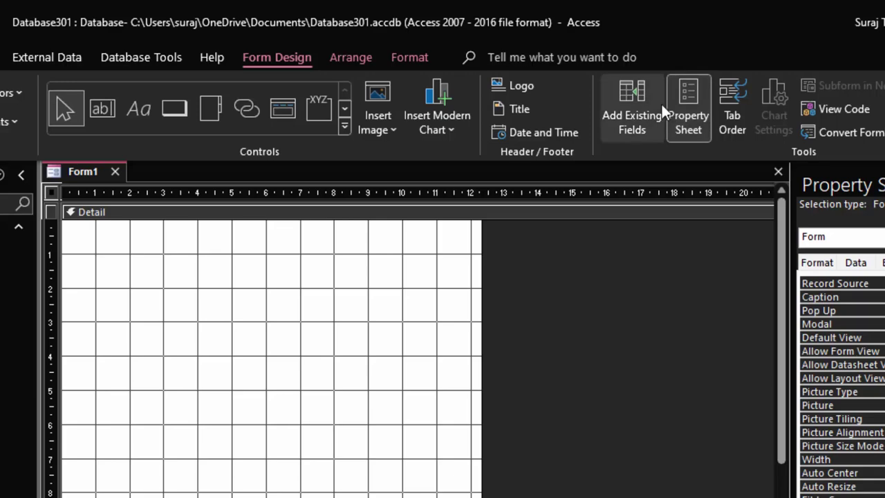
pyautogui.click(660, 107)
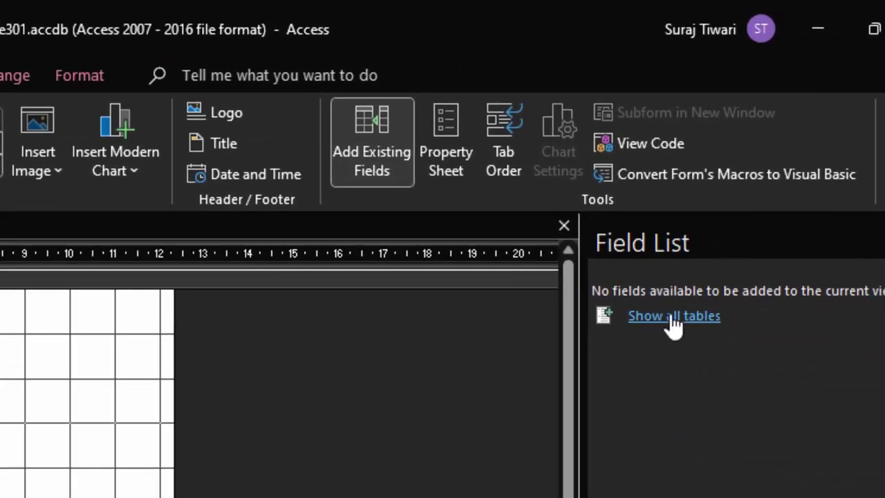
pyautogui.click(672, 317)
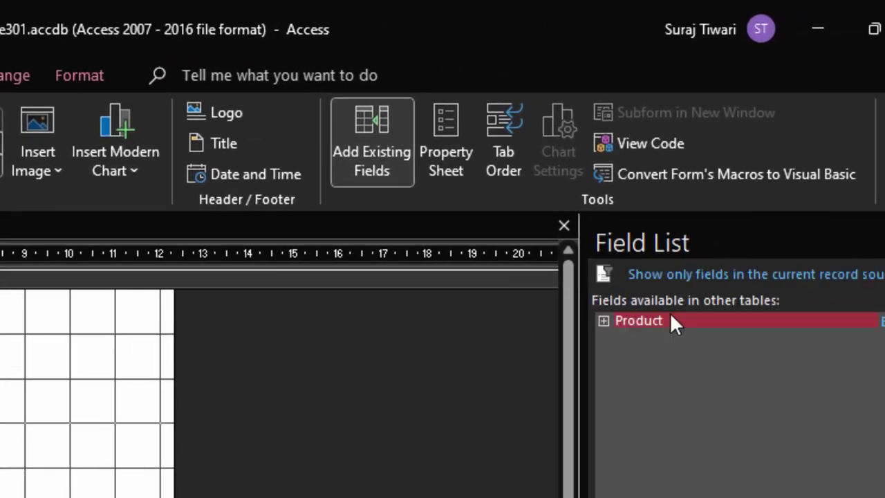
pyautogui.click(669, 315)
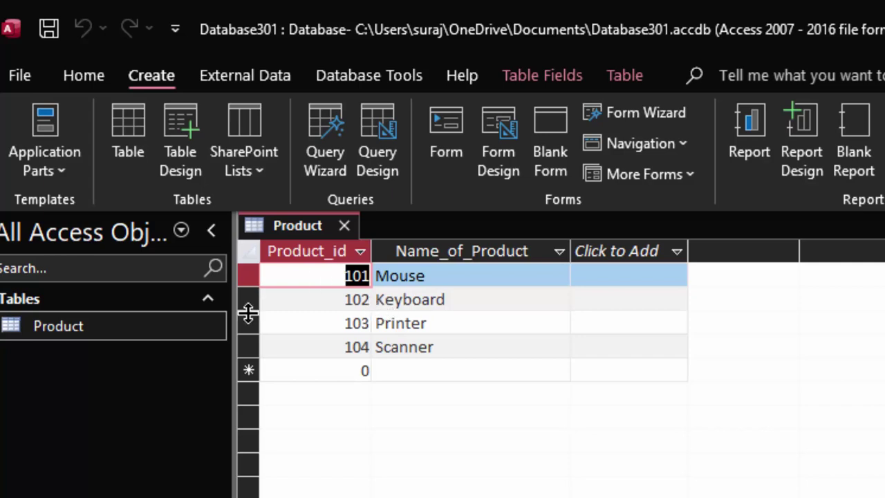
pyautogui.moveTo(345, 323); pyautogui.dragTo(369, 323)
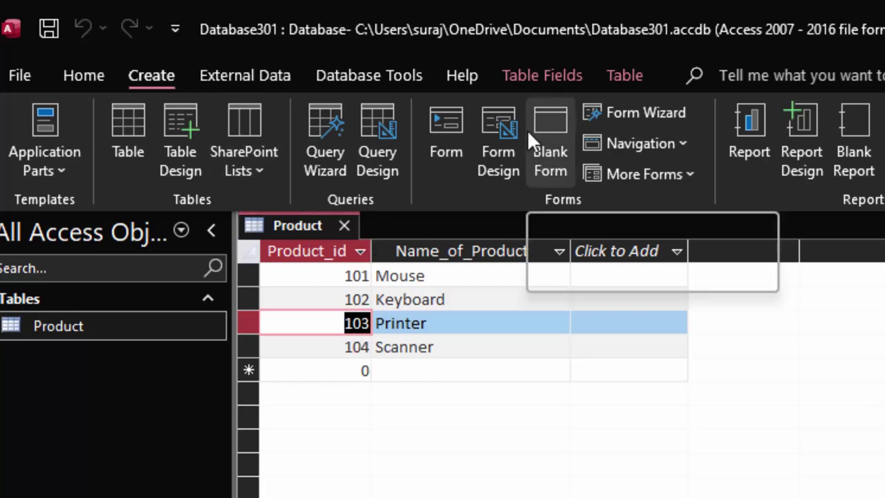
# Draw an unbound text box on a new blank form and show its Property Sheet
pyautogui.click(497, 125)
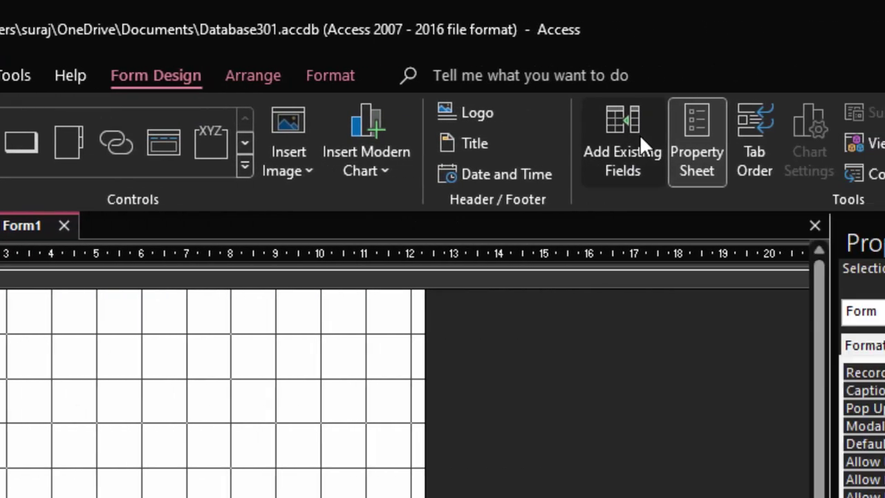
pyautogui.click(643, 143)
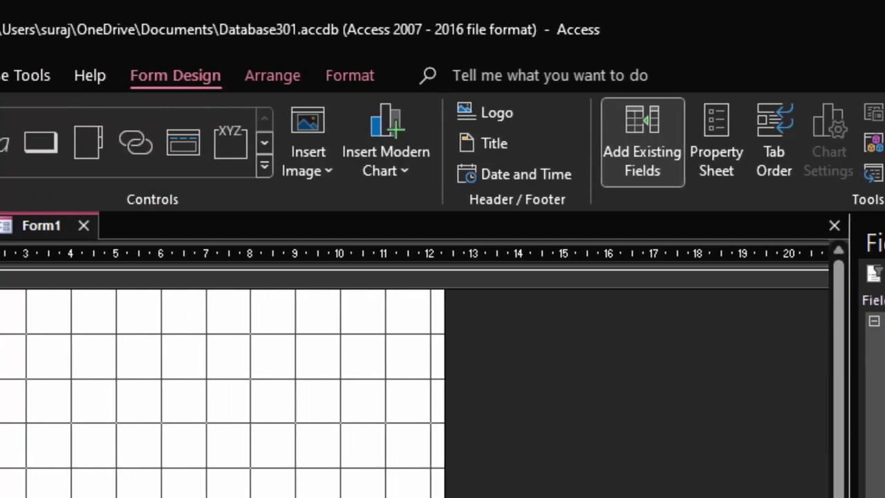
pyautogui.moveTo(297, 329)
pyautogui.mouseDown()
pyautogui.moveTo(400, 390)
pyautogui.moveTo(509, 356)
pyautogui.mouseUp()
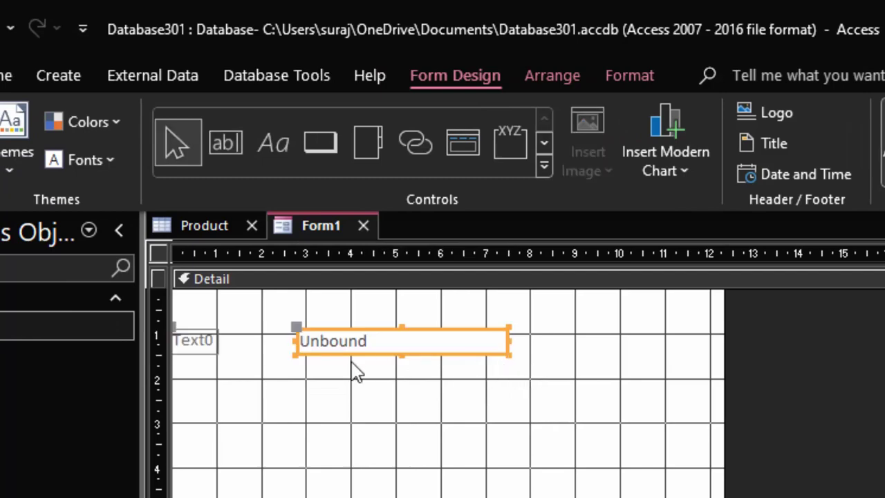
pyautogui.click(394, 352)
pyautogui.moveTo(341, 296); pyautogui.dragTo(283, 292)
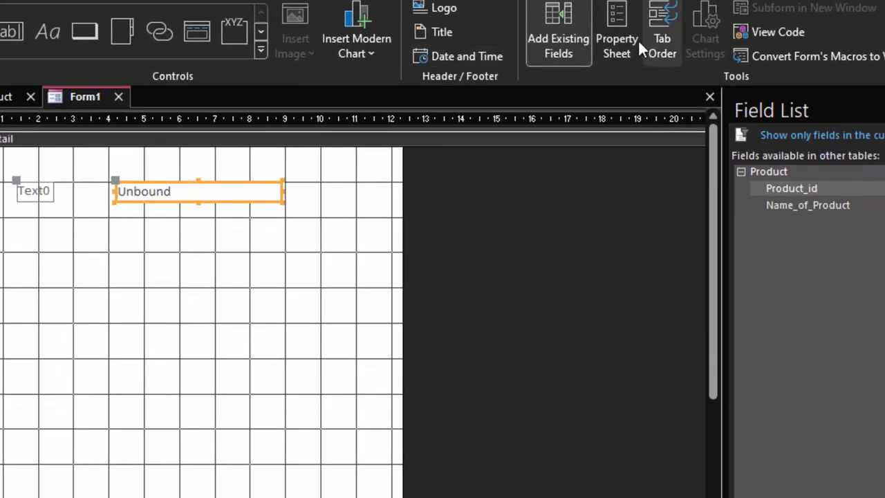
pyautogui.click(614, 36)
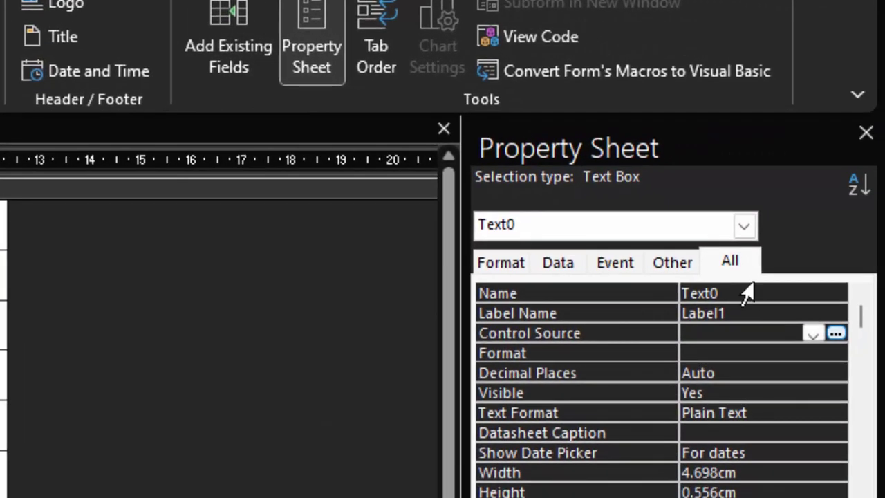
# Rename the text box from Text0 to DetailP
pyautogui.click(733, 293)
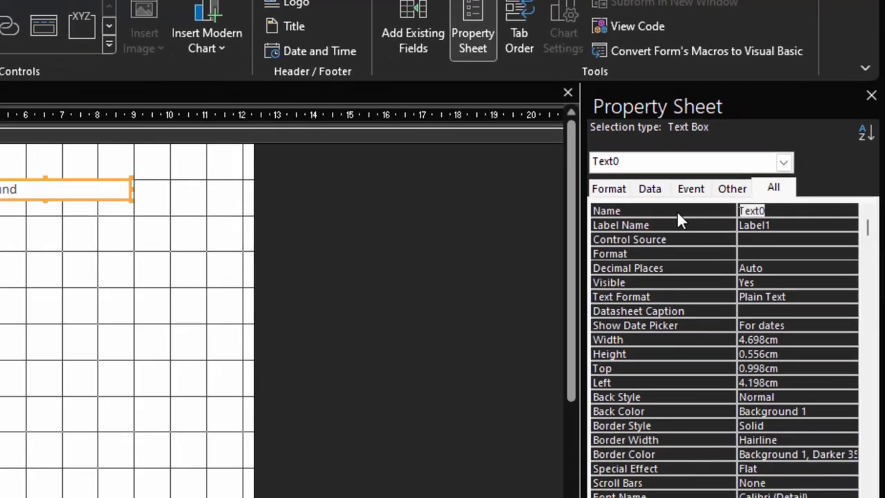
pyautogui.press('BackSpace')
pyautogui.write('Da')
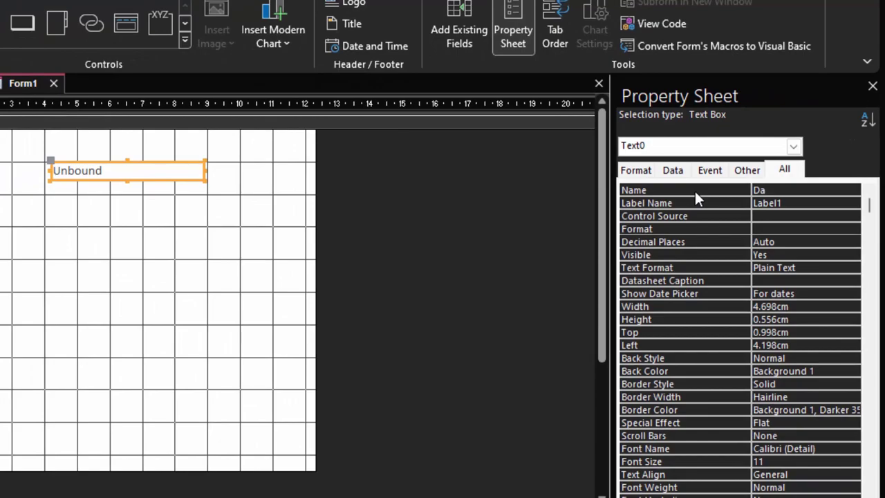
pyautogui.press('BackSpace')
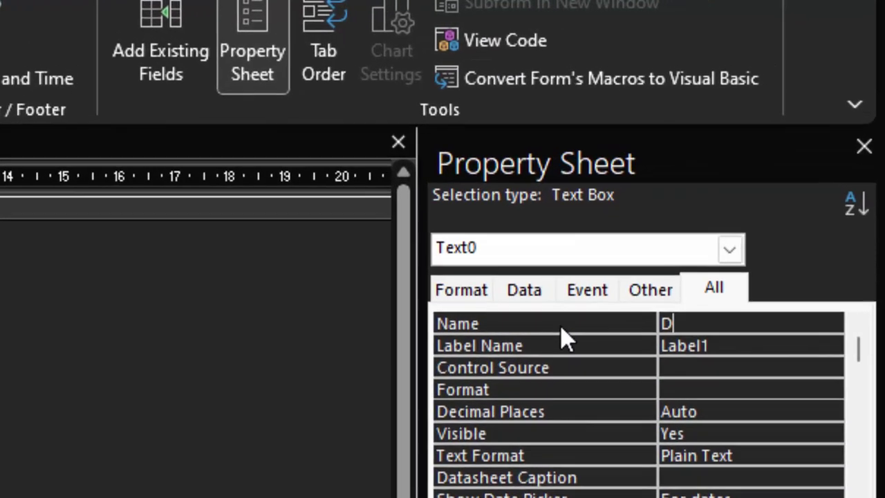
pyautogui.write('etail')
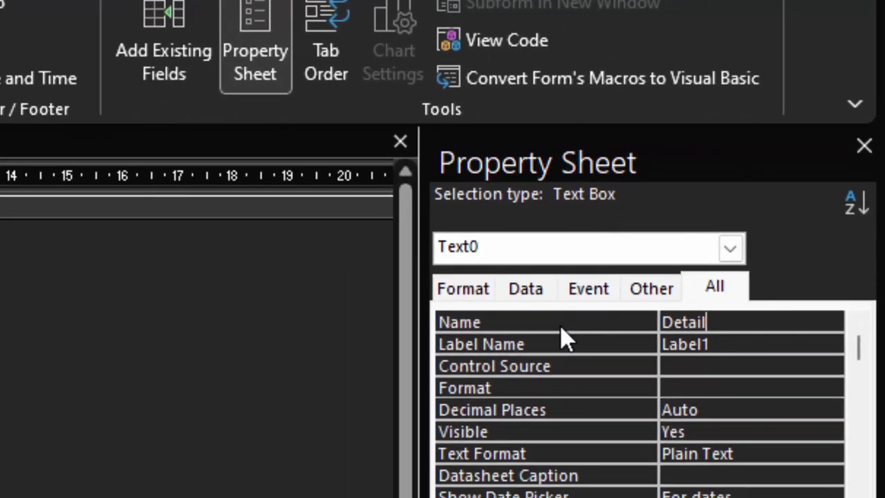
pyautogui.write('P')
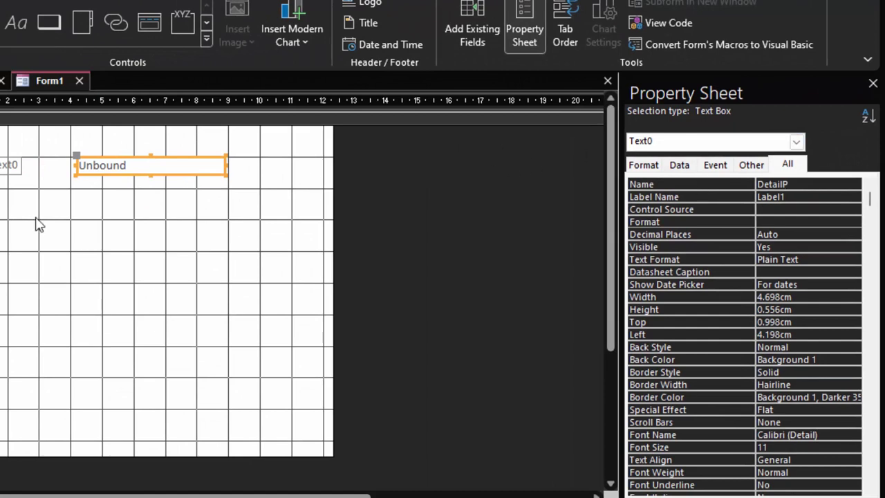
# Change the text box label's caption to DeatlP, then reselect the DetailP text box's Control Source
pyautogui.click(18, 169)
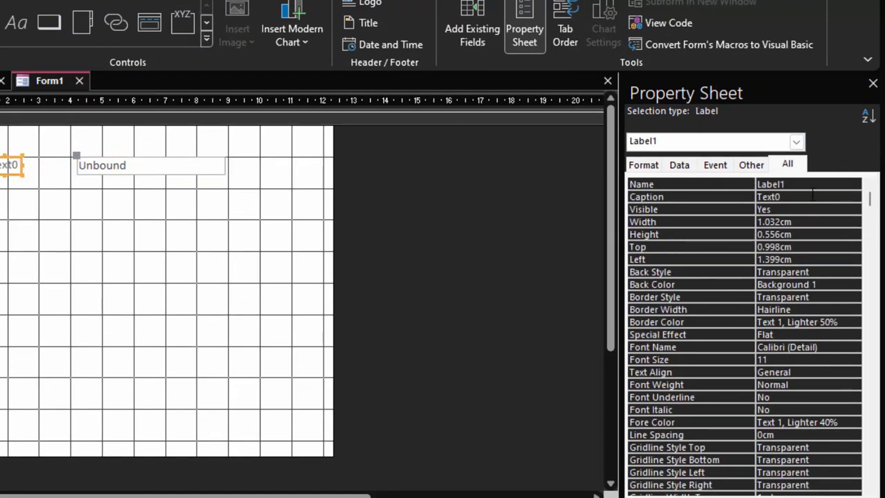
pyautogui.press('BackSpace')
pyautogui.press('BackSpace')
pyautogui.press('BackSpace')
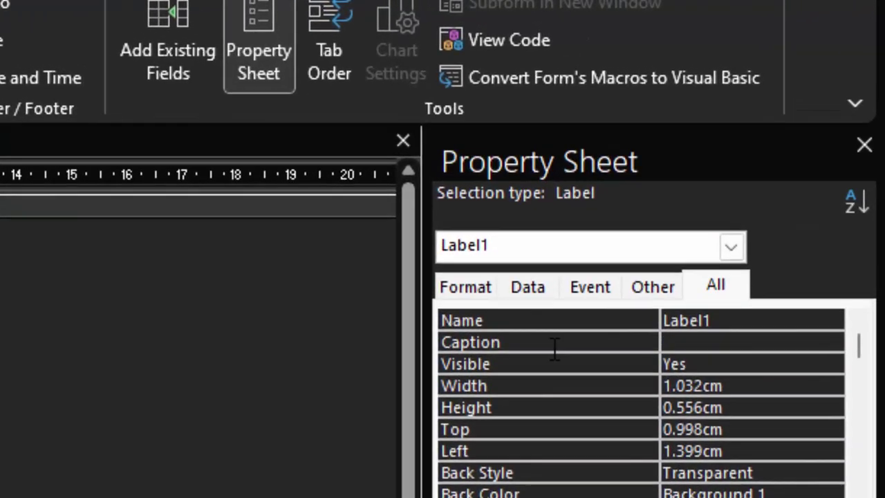
pyautogui.write('Deatl')
pyautogui.write('P')
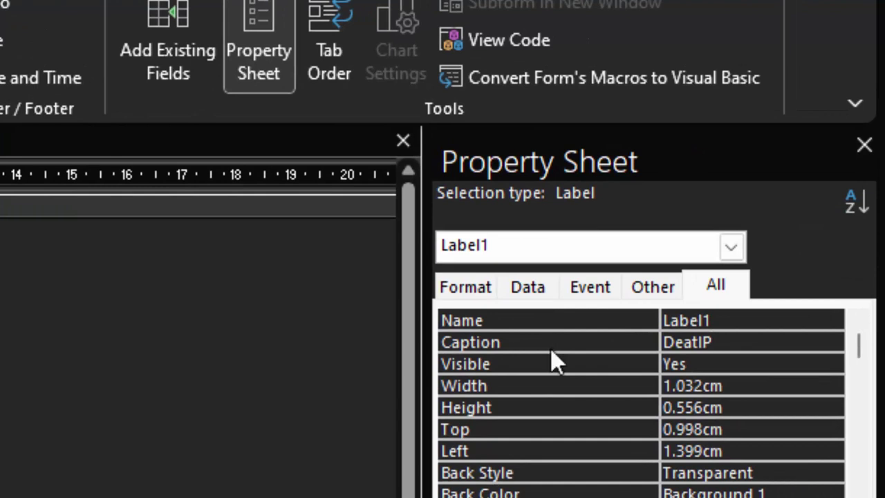
pyautogui.click(201, 205)
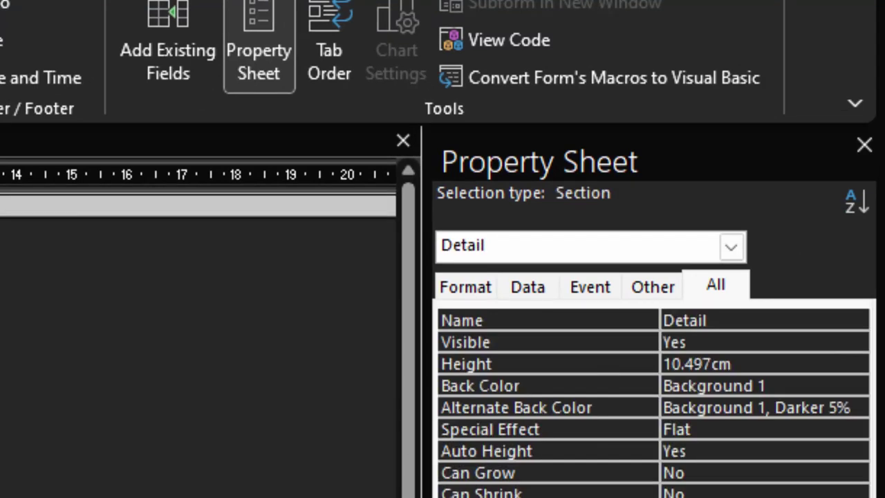
pyautogui.press('Tab')
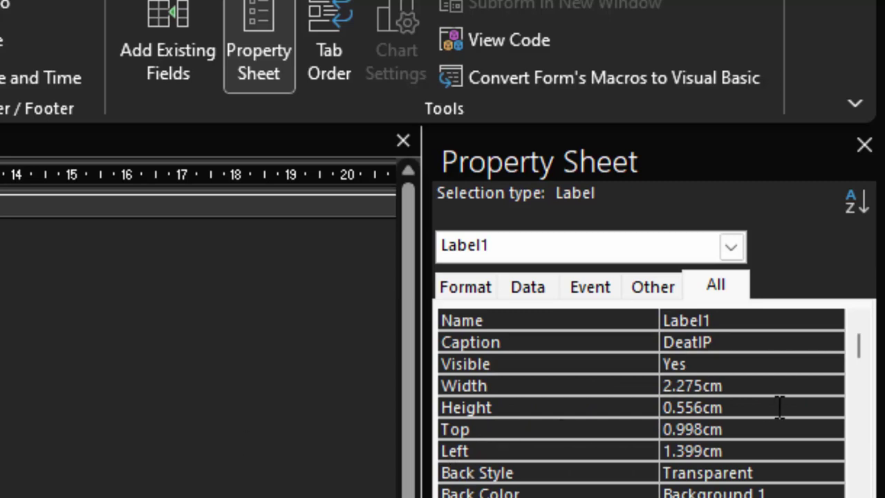
pyautogui.press('Tab')
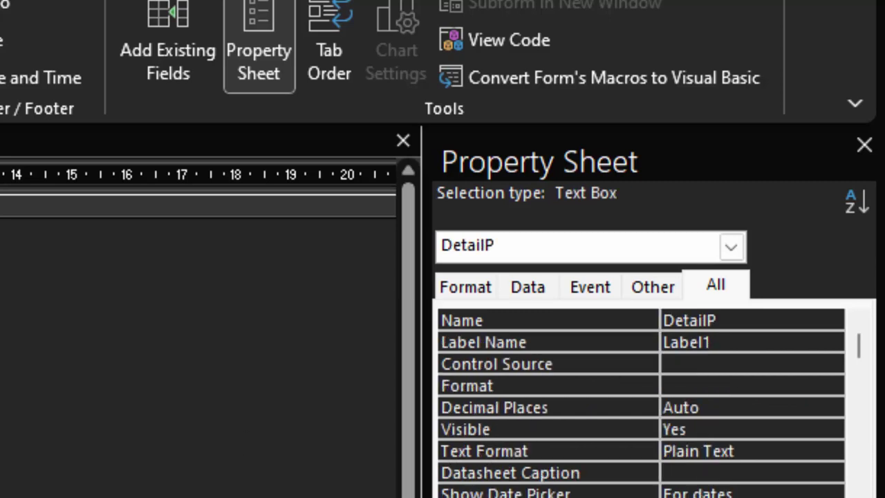
pyautogui.click(689, 370)
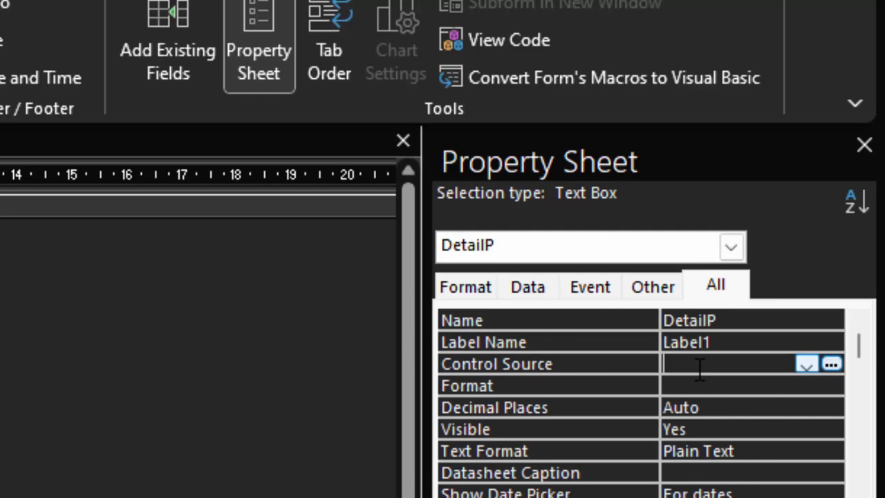
# In the Expression Builder, start a DLookUp expression with the Name_of_Product field argument
pyautogui.click(832, 368)
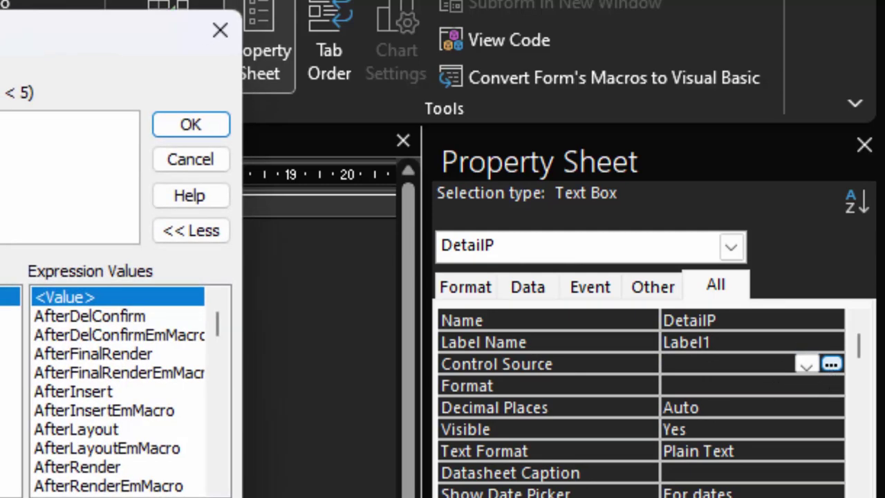
pyautogui.moveTo(0, 63); pyautogui.dragTo(3, 349)
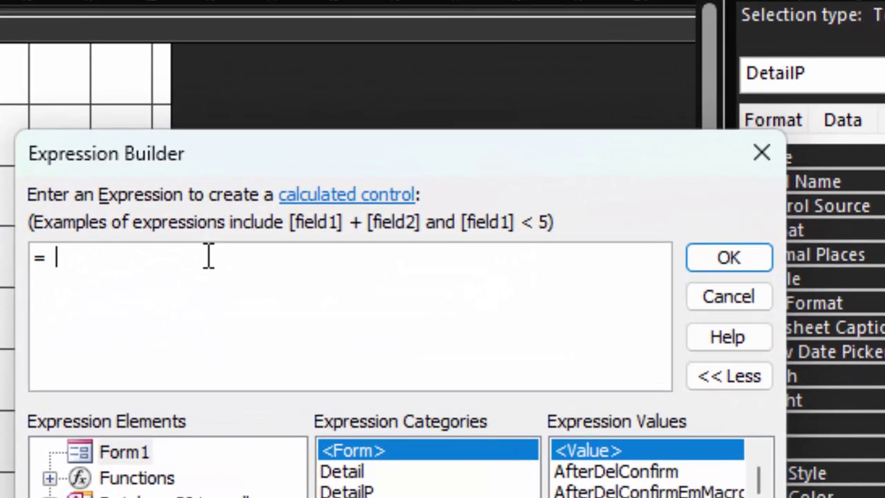
pyautogui.write('=')
pyautogui.press('BackSpace')
pyautogui.write('d')
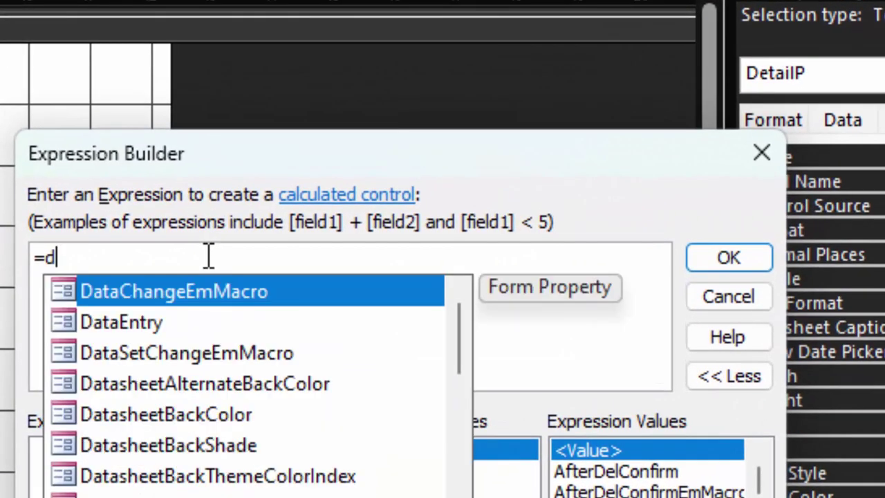
pyautogui.write('lo')
pyautogui.press('Tab')
pyautogui.write('(')
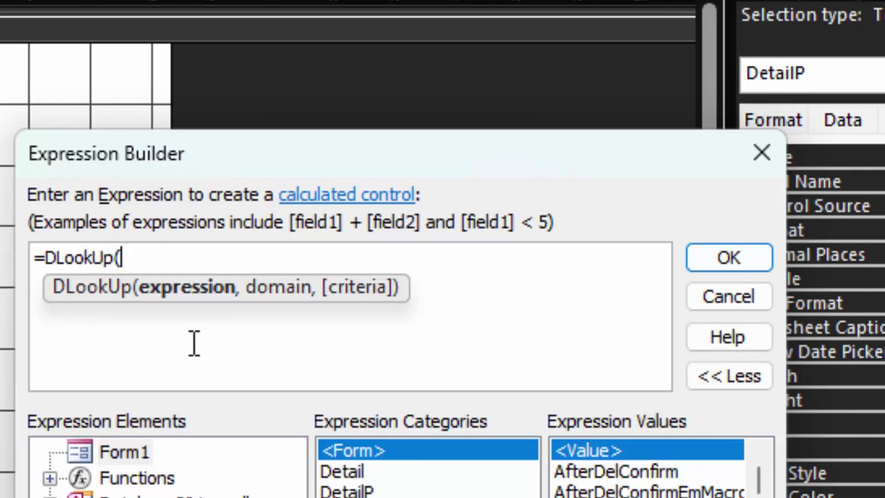
pyautogui.write('"Name')
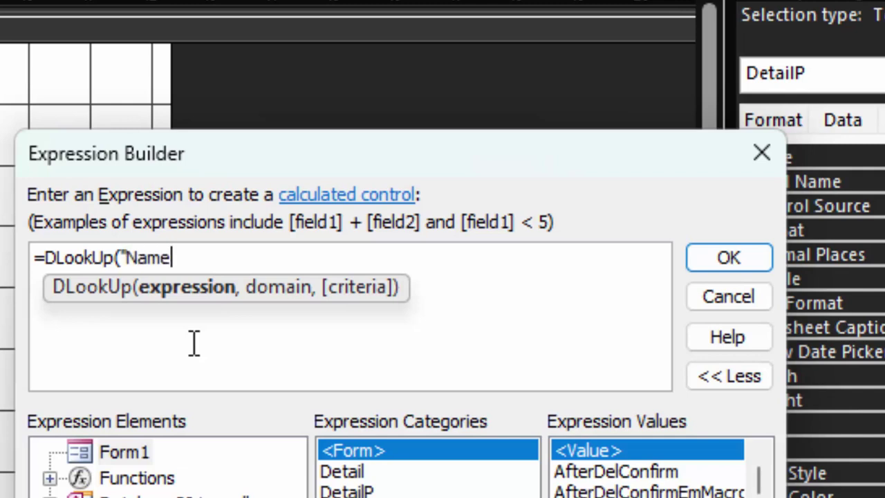
pyautogui.write('_of_pr')
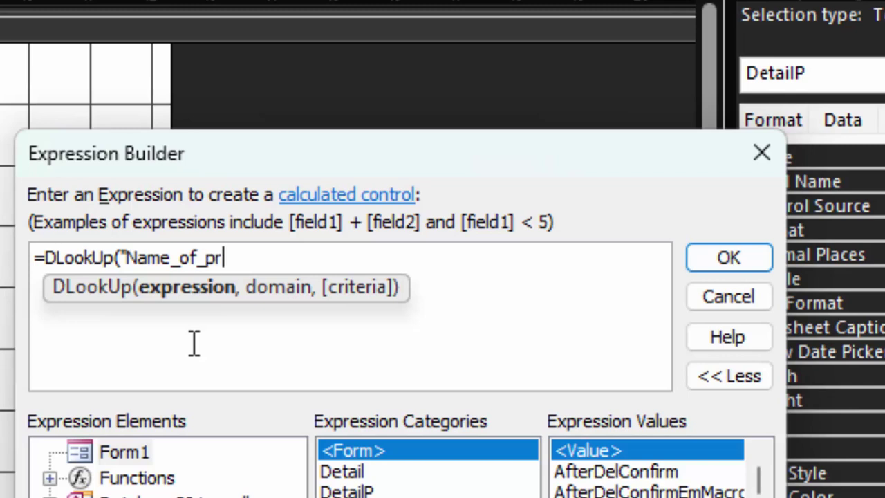
pyautogui.write('oduct')
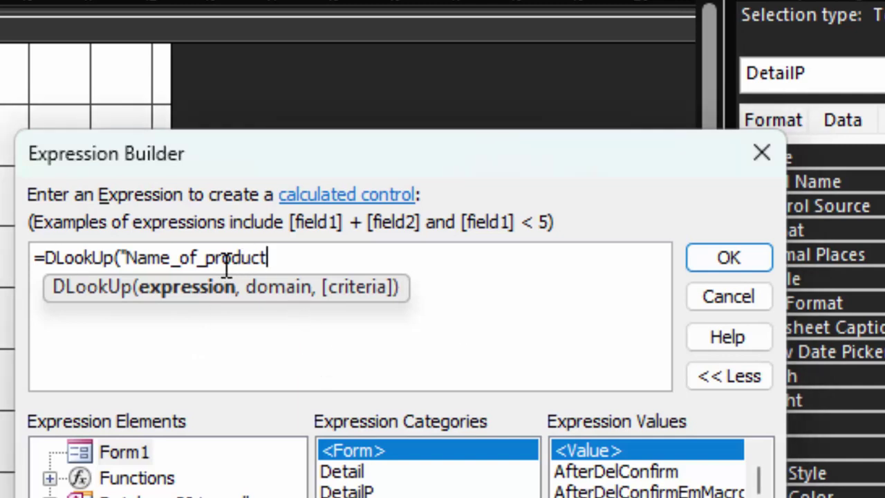
# Complete the DLookUp with table Product and criterion Product_id=103, and confirm it
pyautogui.click(209, 261)
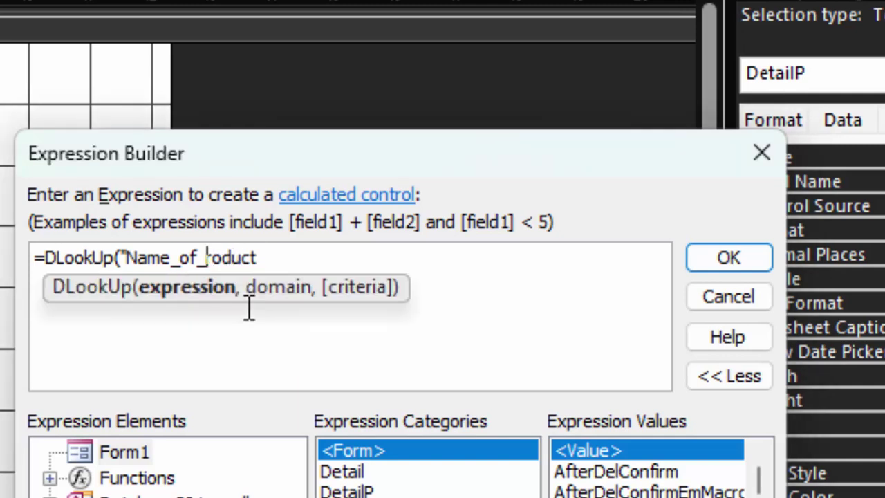
pyautogui.write('P')
pyautogui.click(317, 258)
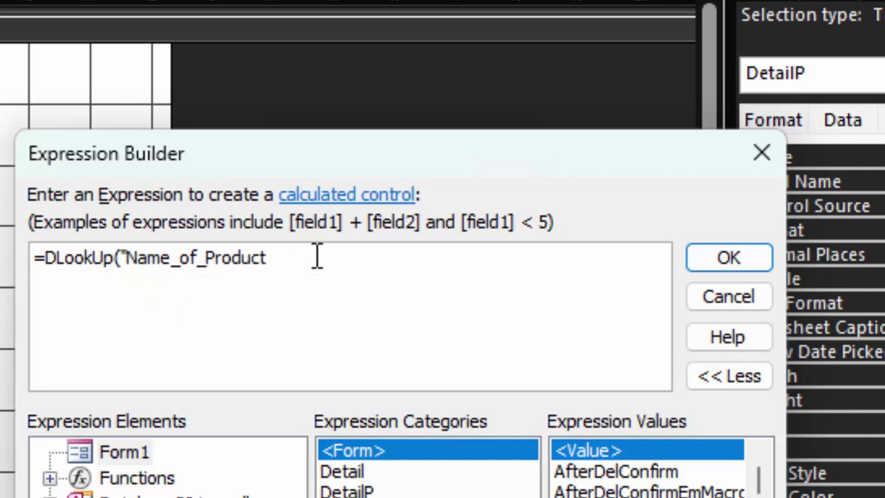
pyautogui.write('",')
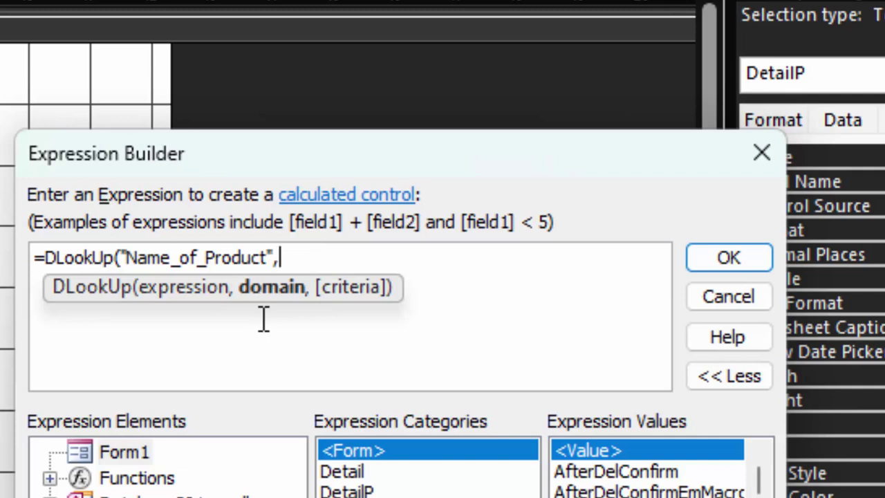
pyautogui.write('"')
pyautogui.write('Produc')
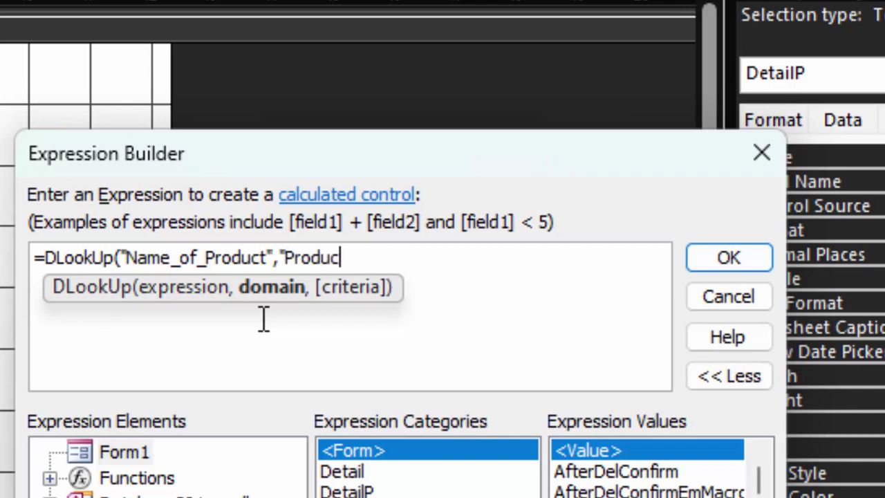
pyautogui.write('t",')
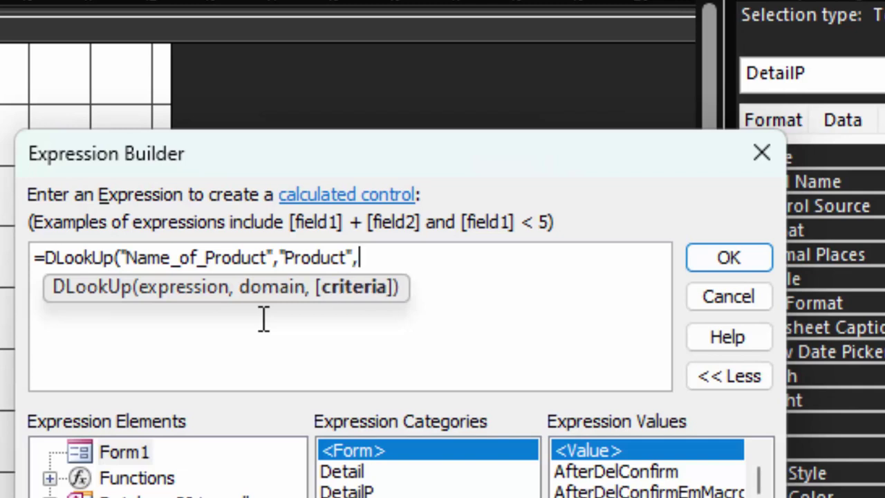
pyautogui.write('"Pr')
pyautogui.write('oduct')
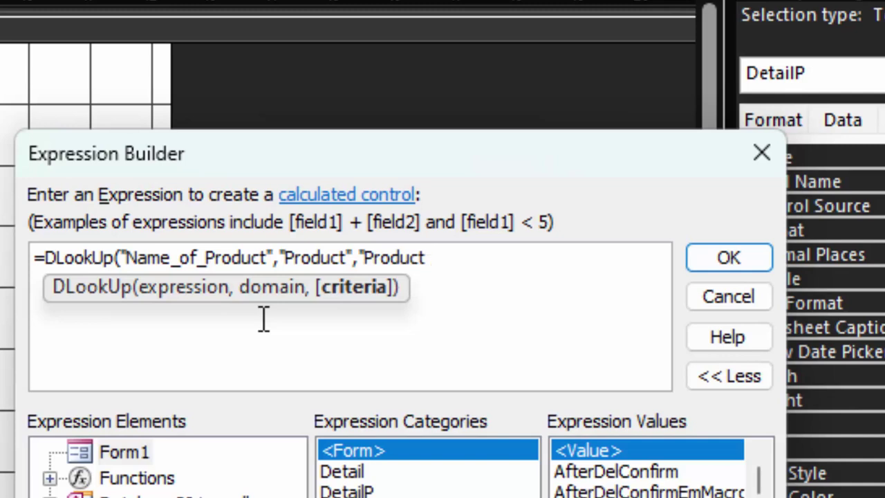
pyautogui.write('id= ')
pyautogui.write('103')
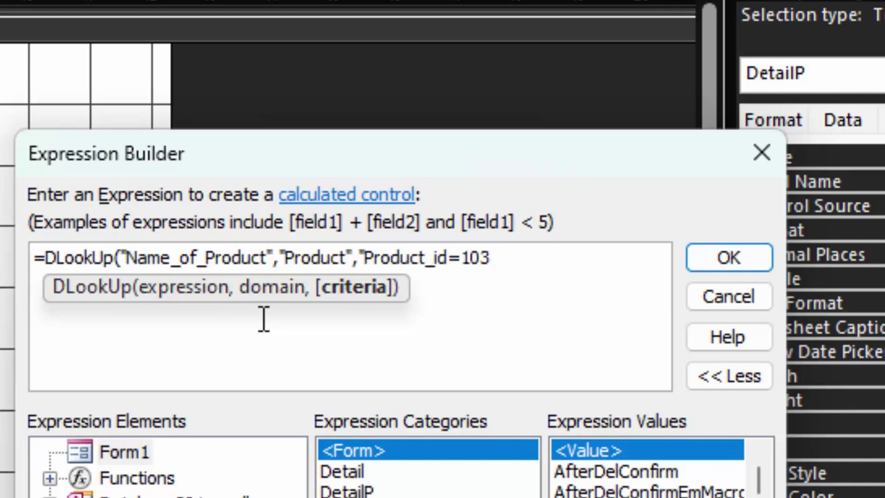
pyautogui.write('")')
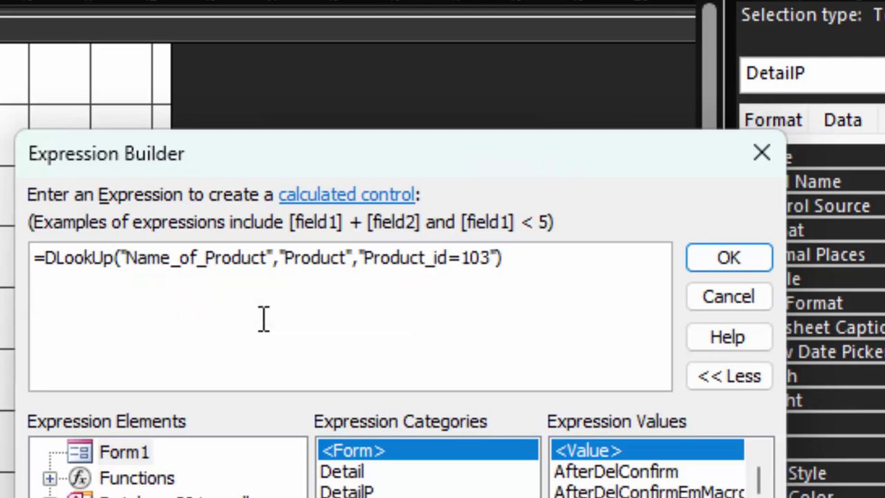
pyautogui.click(729, 257)
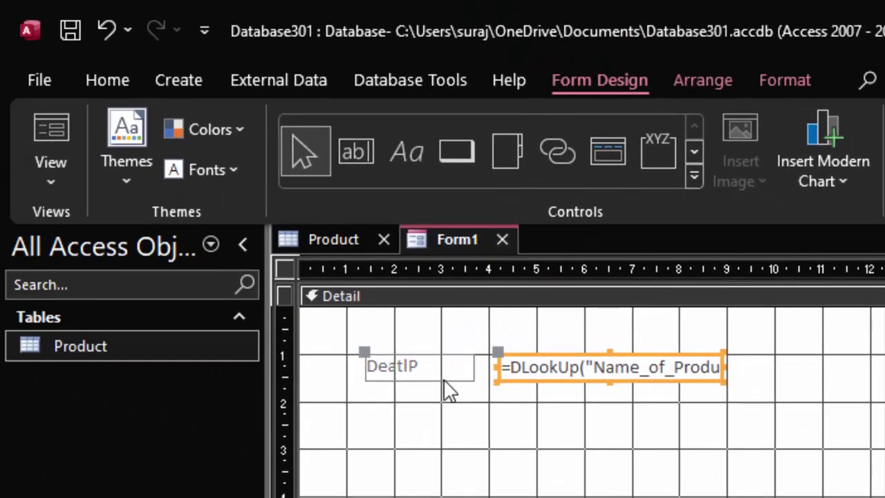
# View Form1 in Form View showing Printer, compare it with the Product table, then return to Form1
pyautogui.click(57, 157)
pyautogui.click(59, 230)
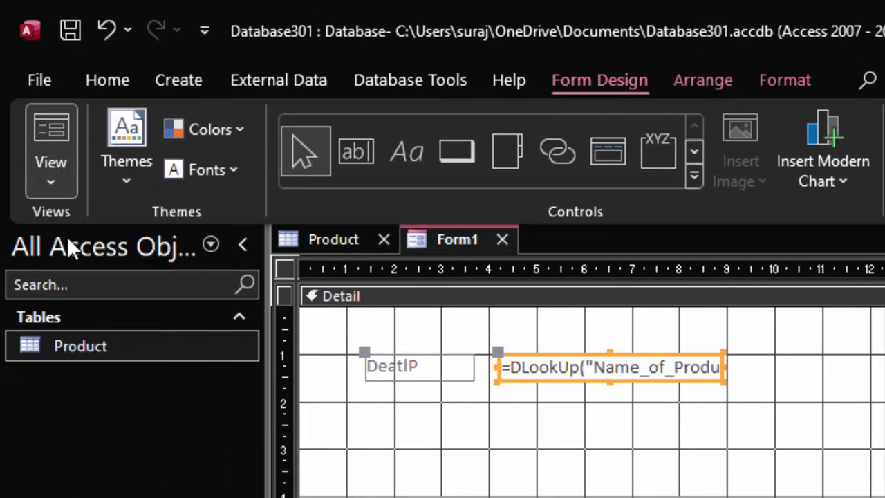
pyautogui.click(598, 327)
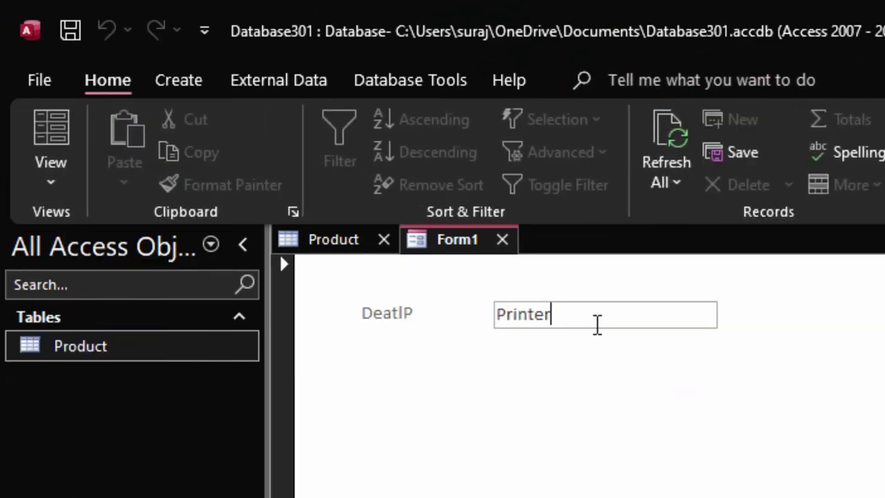
pyautogui.moveTo(549, 321); pyautogui.dragTo(447, 310)
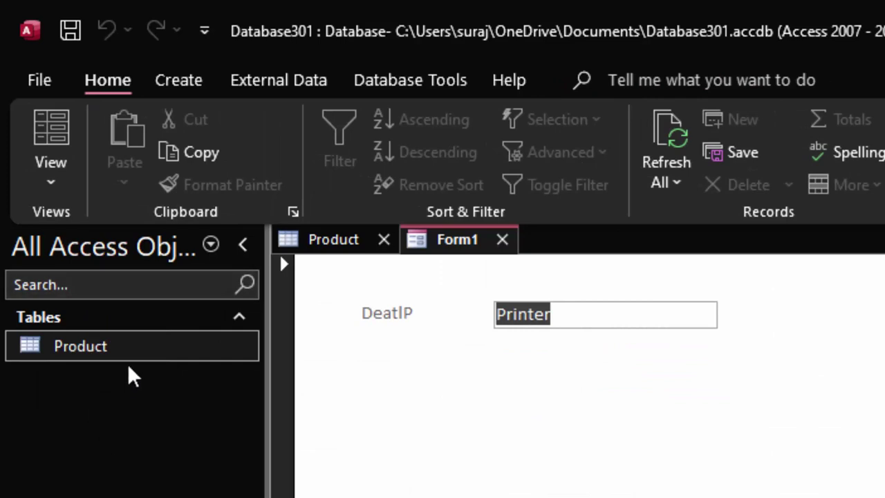
pyautogui.click(334, 234)
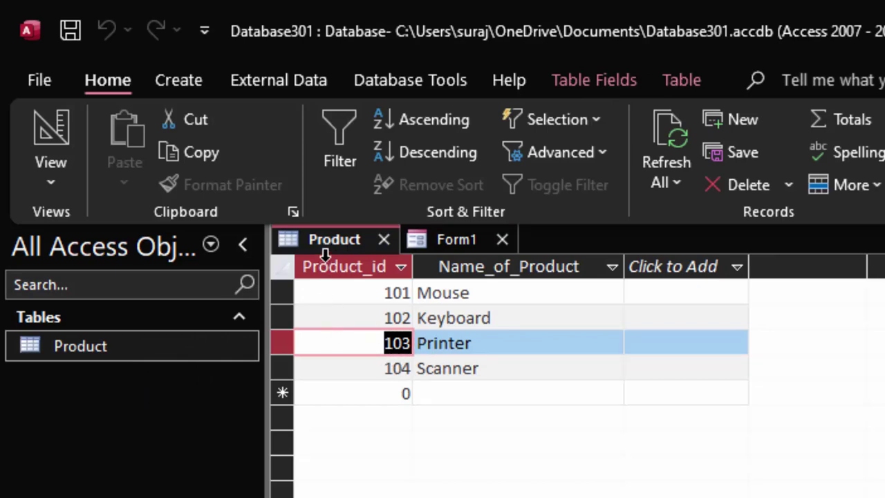
pyautogui.click(437, 241)
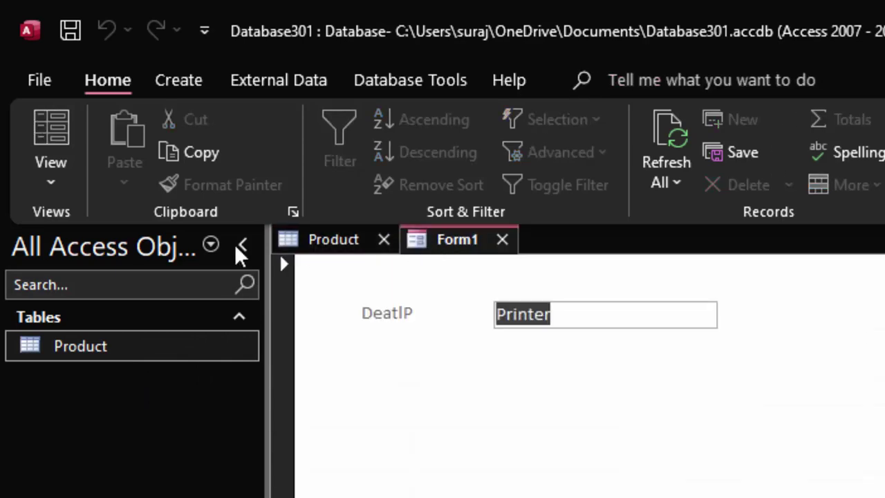
pyautogui.click(61, 175)
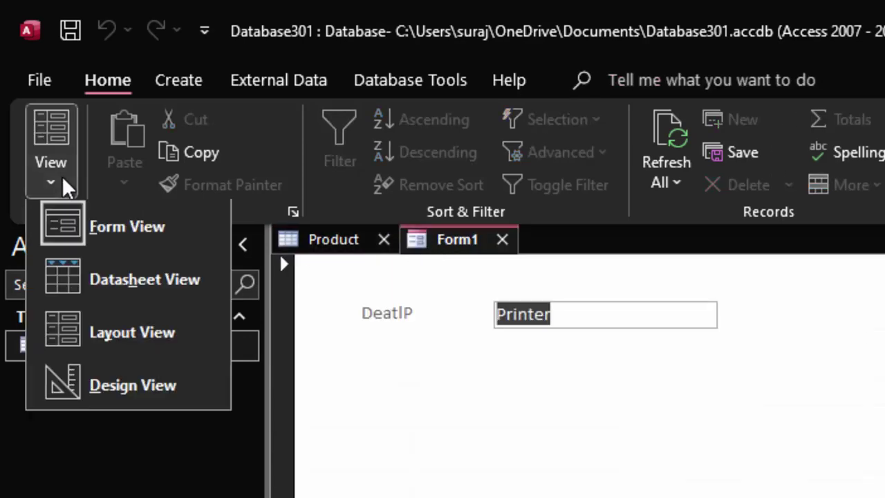
# Widen the DLookUp text box in Design View and change its criterion from 103 to 104
pyautogui.click(136, 406)
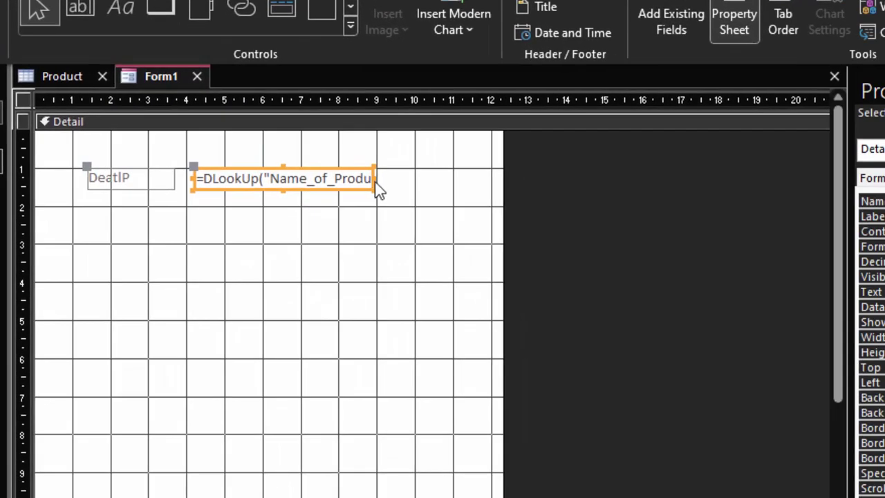
pyautogui.moveTo(376, 178); pyautogui.dragTo(646, 294)
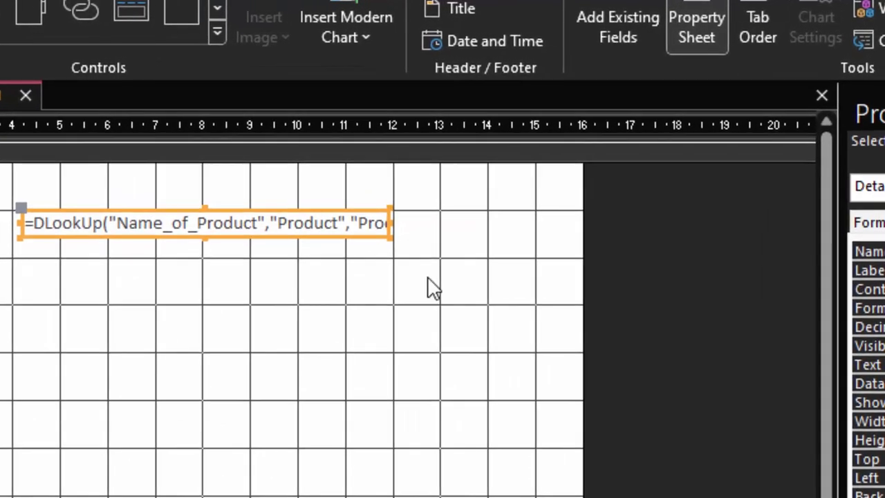
pyautogui.moveTo(392, 224); pyautogui.dragTo(526, 297)
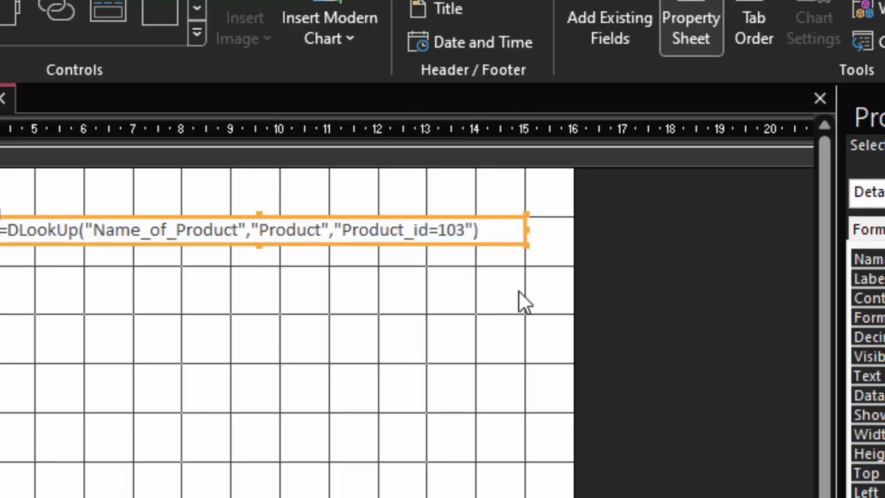
pyautogui.click(466, 231)
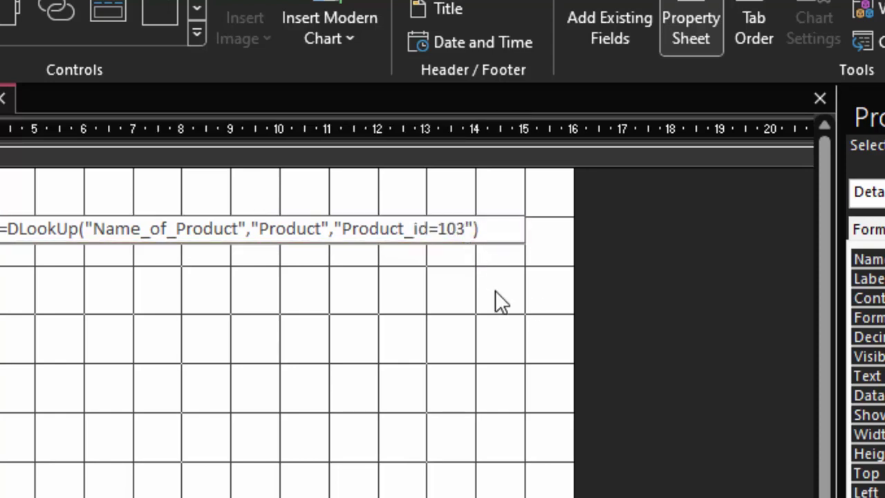
pyautogui.press('BackSpace')
pyautogui.write('4')
pyautogui.press('F5')
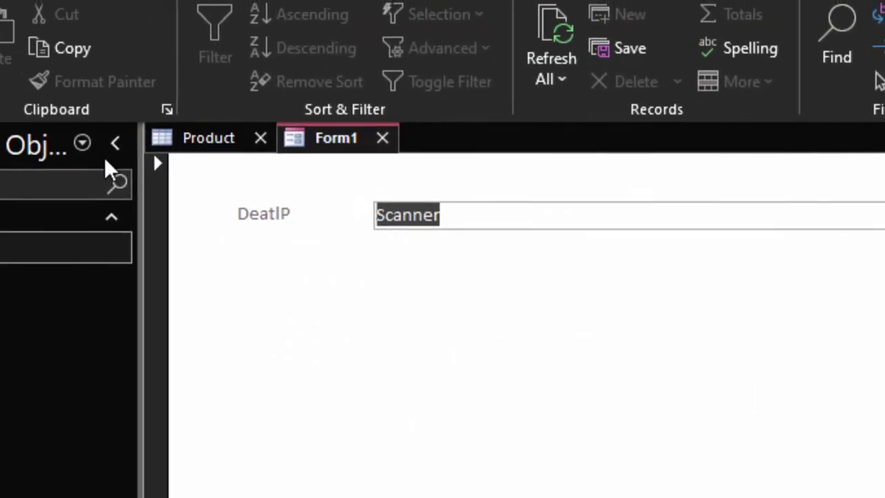
pyautogui.click(559, 220)
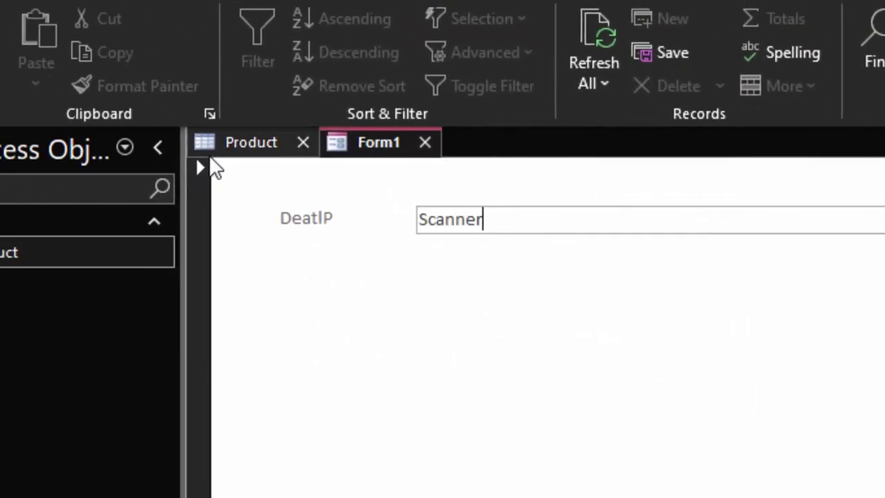
pyautogui.click(238, 145)
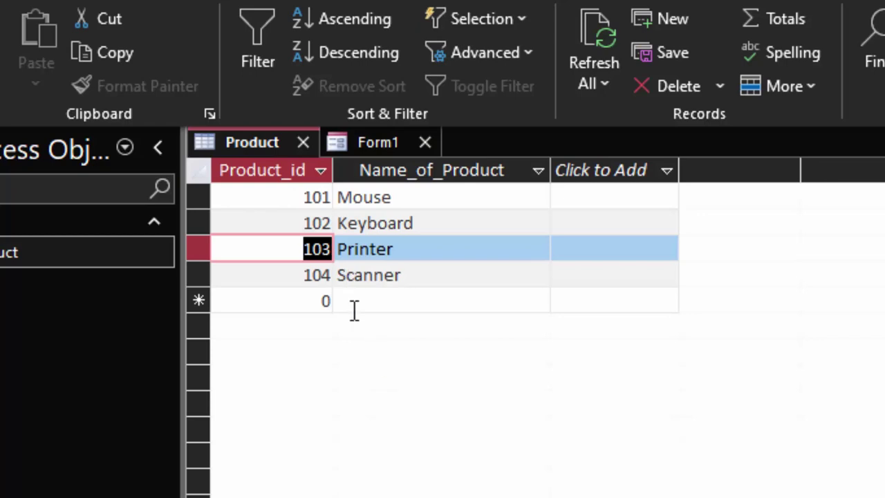
pyautogui.keyDown('shift'); pyautogui.click(283, 275); pyautogui.keyUp('shift')
pyautogui.click(407, 276)
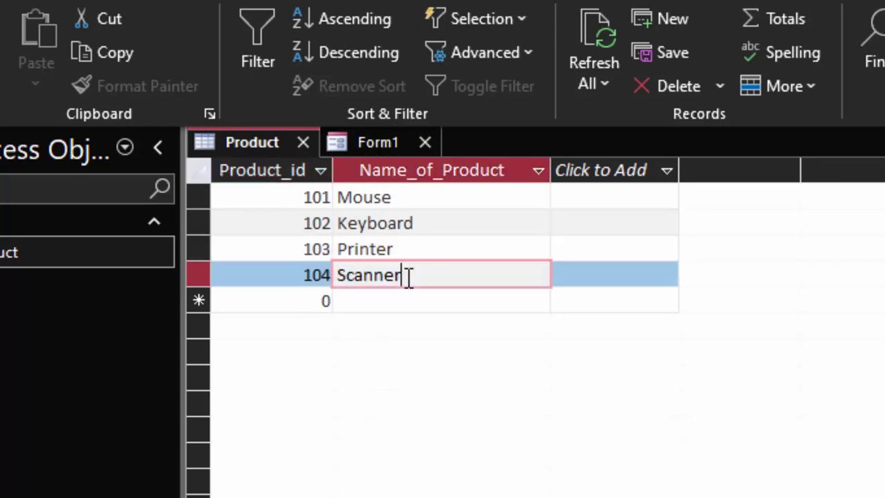
pyautogui.moveTo(407, 276); pyautogui.dragTo(232, 284)
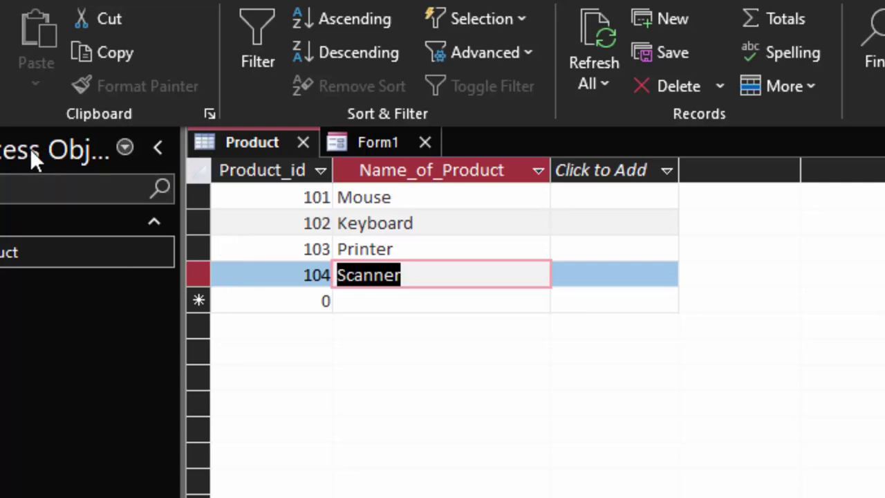
pyautogui.click(349, 143)
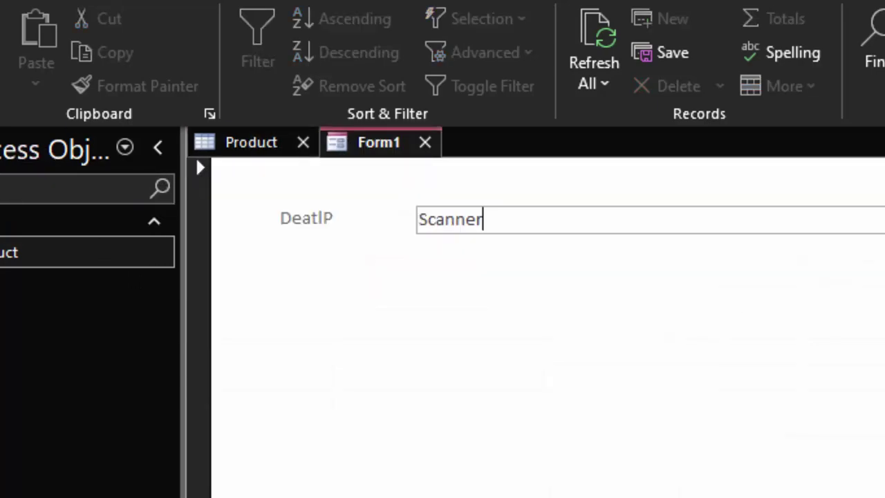
pyautogui.click(77, 284)
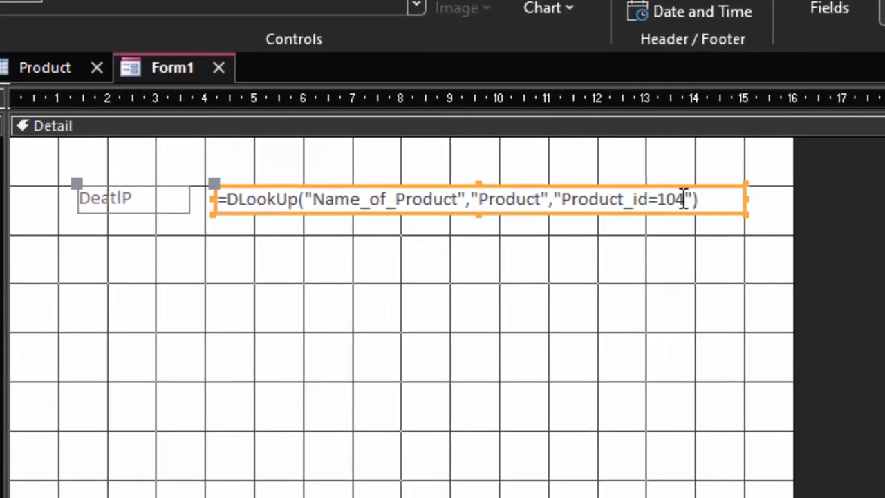
# Change the DLookUp criterion from Product_id=104 to Product_id=105 and view the empty form result
pyautogui.click(686, 200)
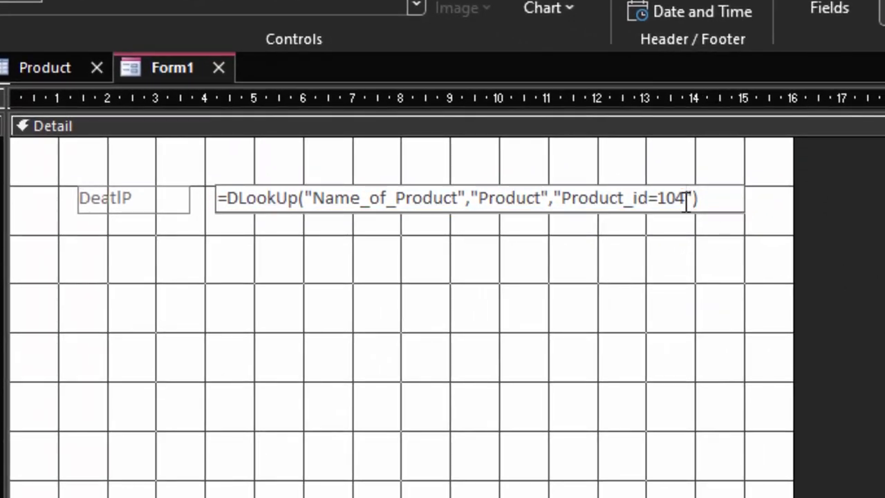
pyautogui.press('BackSpace')
pyautogui.write('5')
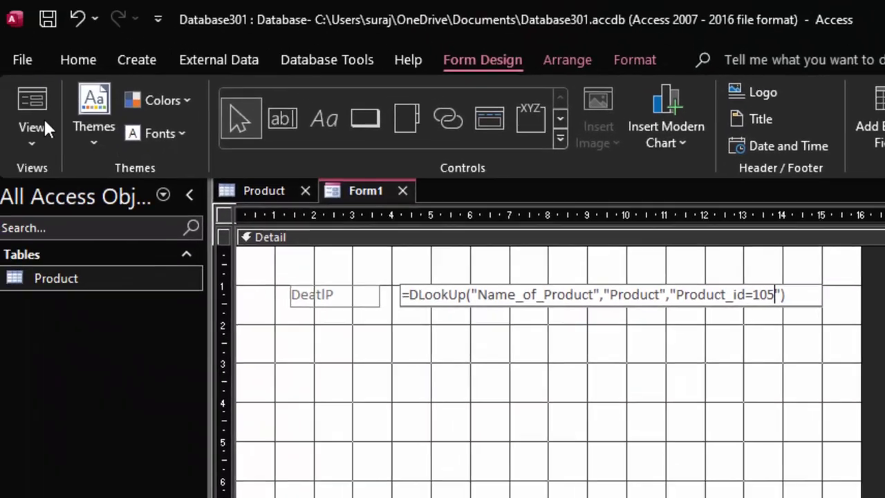
pyautogui.click(35, 111)
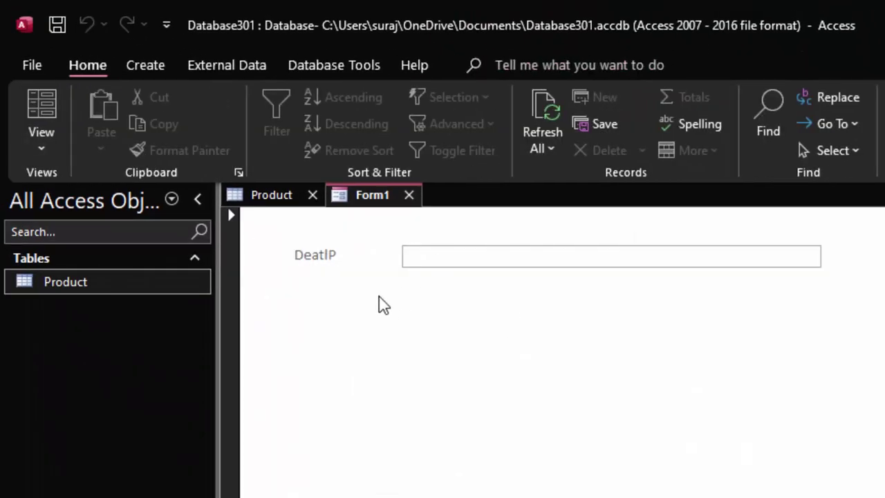
# Add a fifth Product record, 105 named Monitor, then close the Product table
pyautogui.click(266, 195)
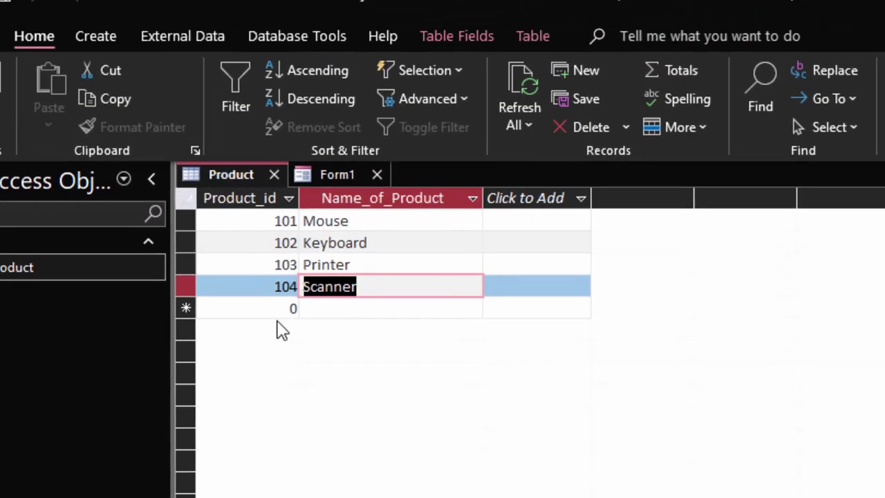
pyautogui.press('Tab')
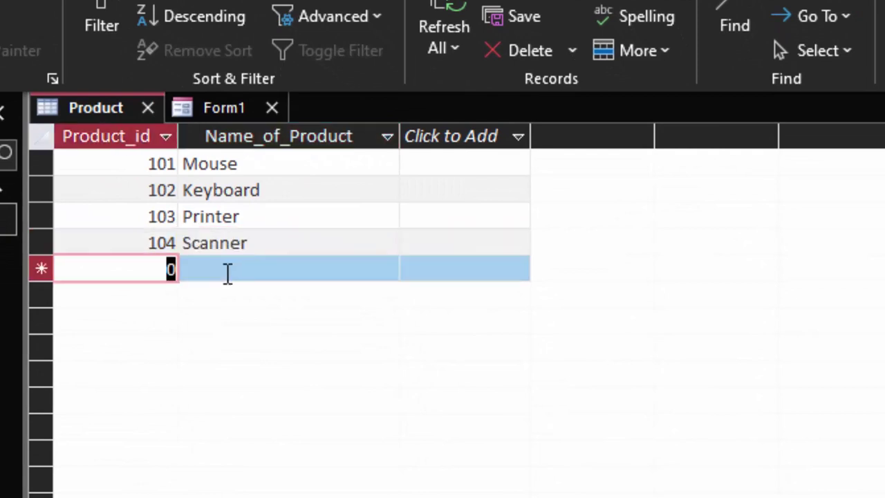
pyautogui.write('1')
pyautogui.write('105')
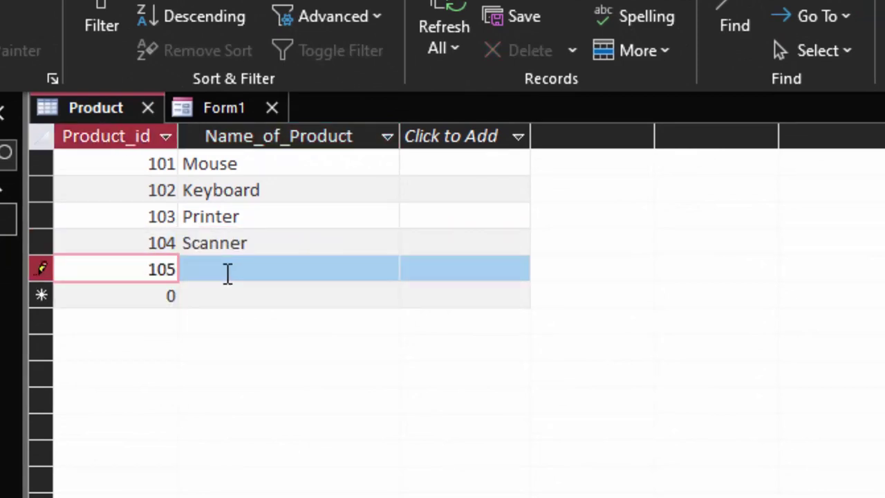
pyautogui.press('Tab')
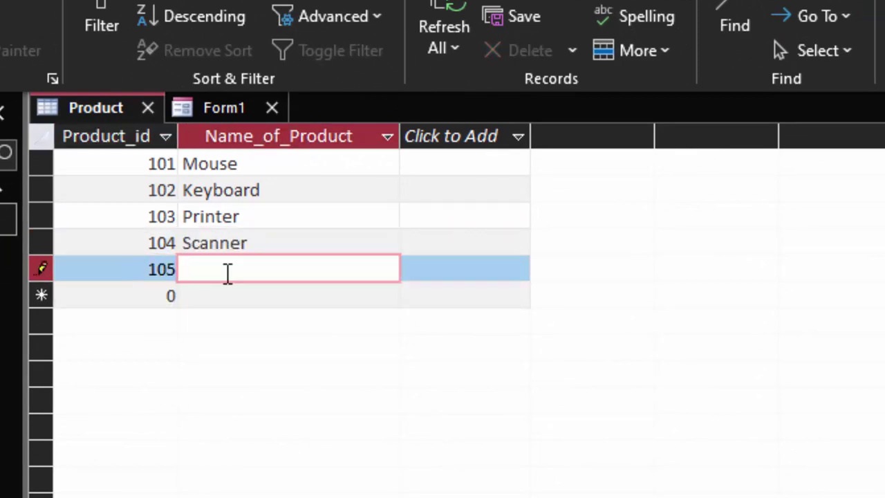
pyautogui.write('Mo')
pyautogui.write('nitor')
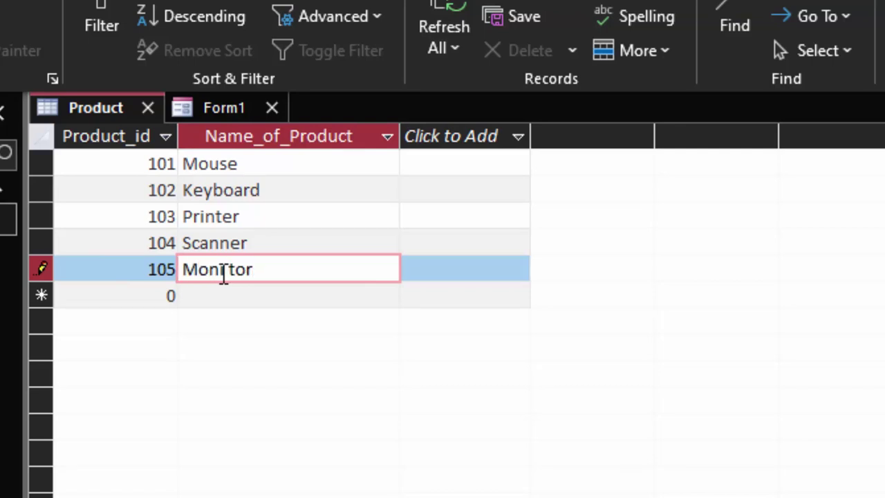
pyautogui.press('F2')
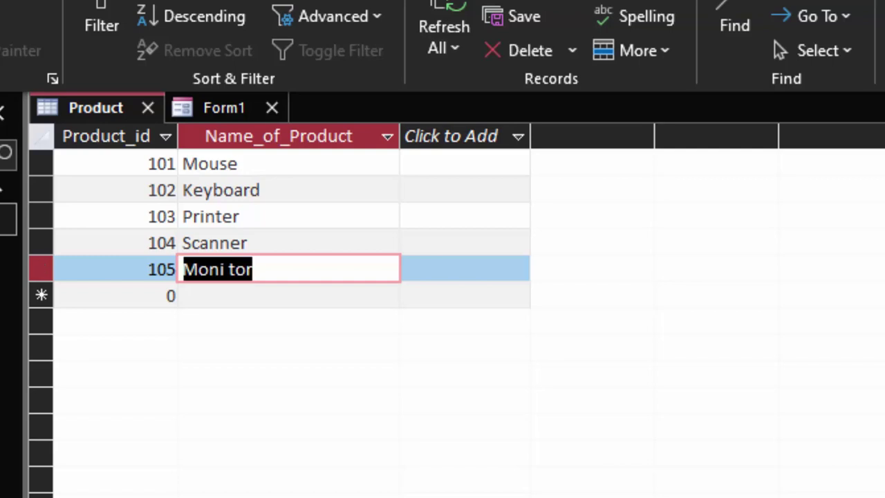
pyautogui.click(148, 108)
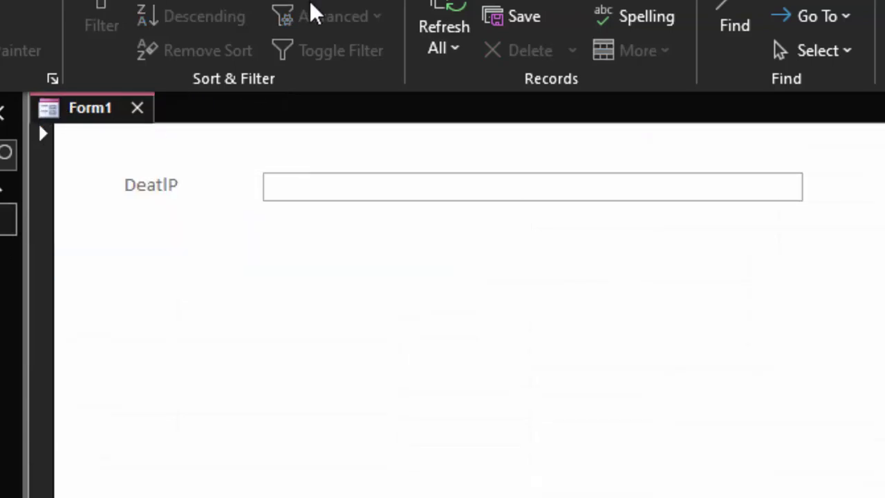
# Refresh everything so Form1's DetailP box shows Monitor for product 105, and click into the name
pyautogui.click(433, 9)
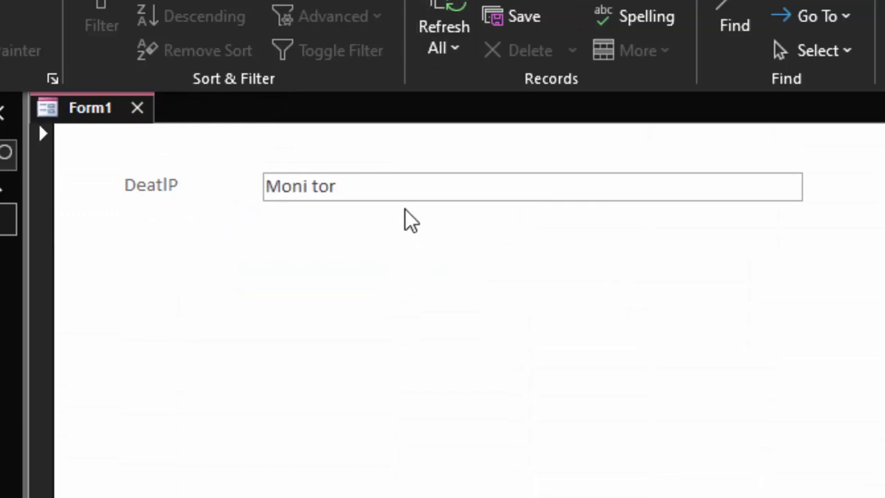
pyautogui.click(367, 185)
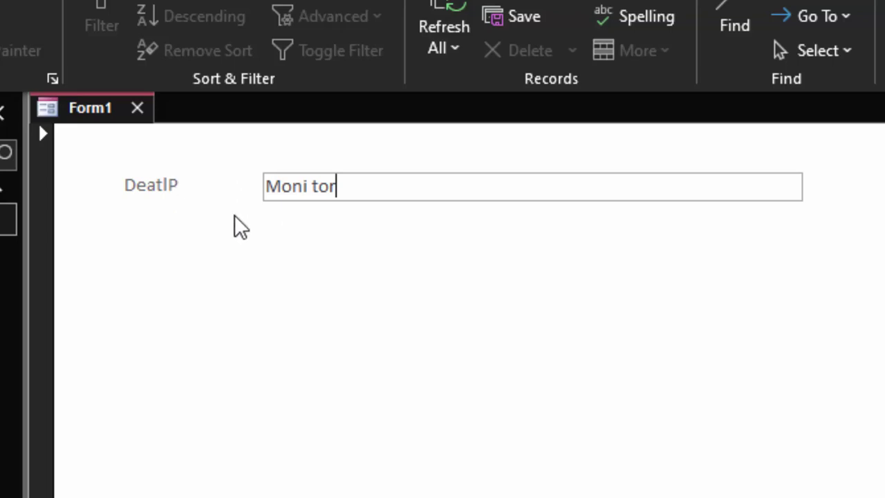
pyautogui.click(312, 193)
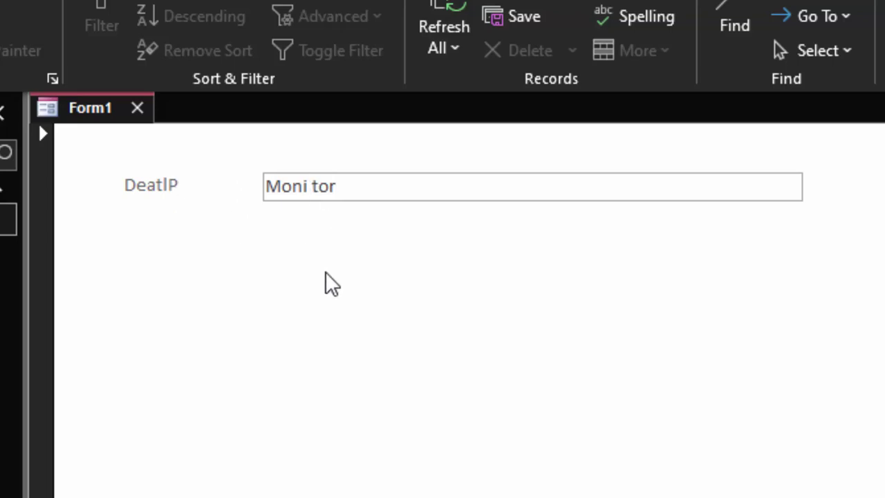